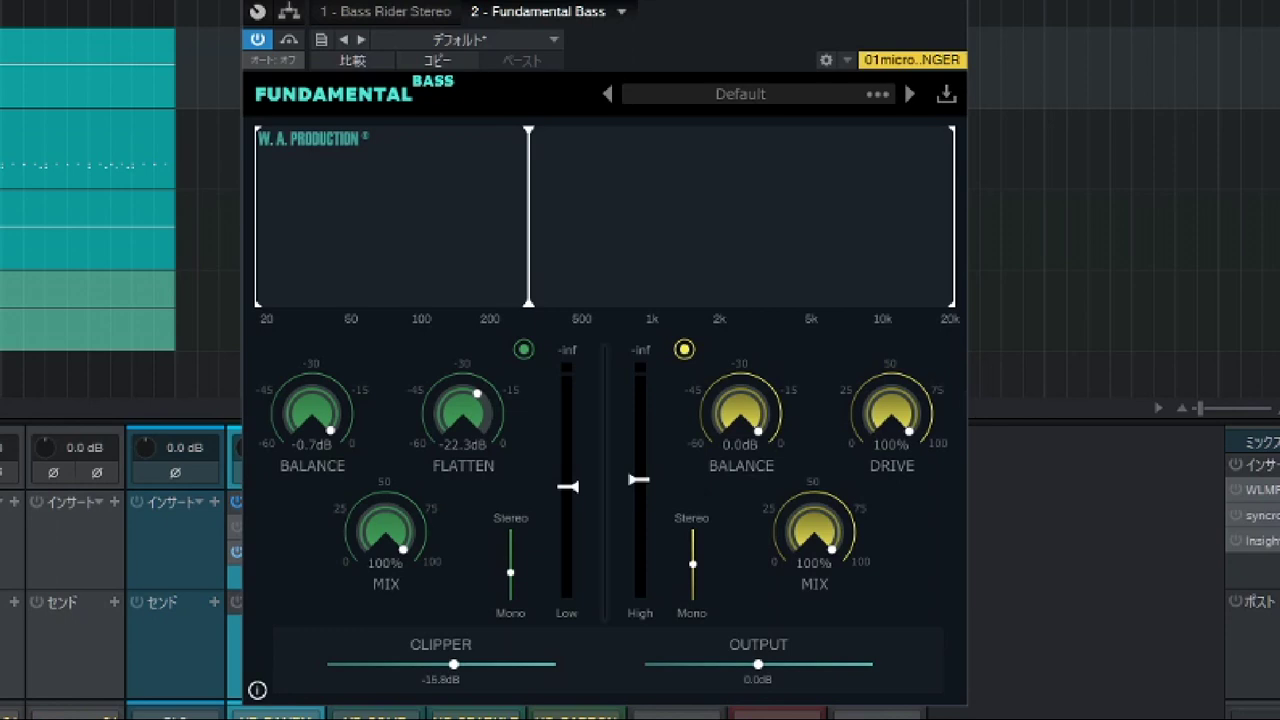
# With the plugin bypassed, nudge the crossover slightly higher and reset the low band's Flatten to 0.0 dB
pyautogui.click(258, 40)
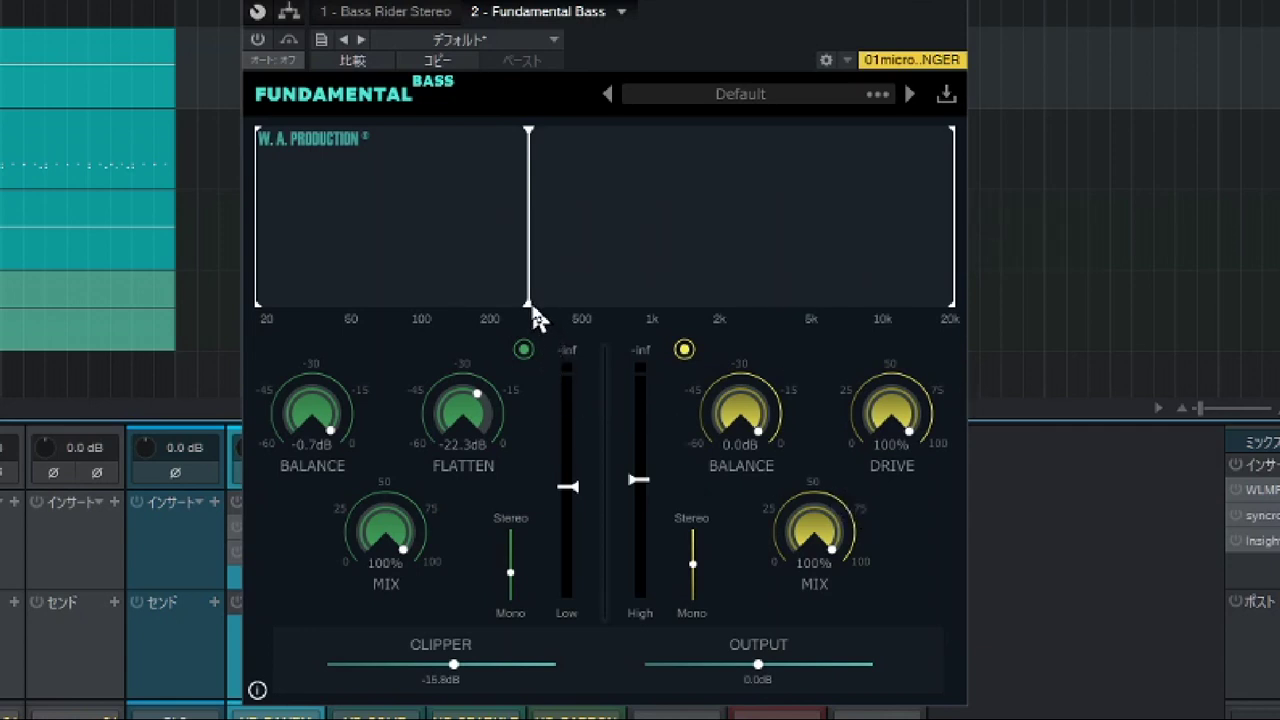
pyautogui.moveTo(530, 310)
pyautogui.mouseDown()
pyautogui.moveTo(666, 306)
pyautogui.moveTo(506, 309)
pyautogui.moveTo(533, 306)
pyautogui.mouseUp()
pyautogui.doubleClick(484, 439)
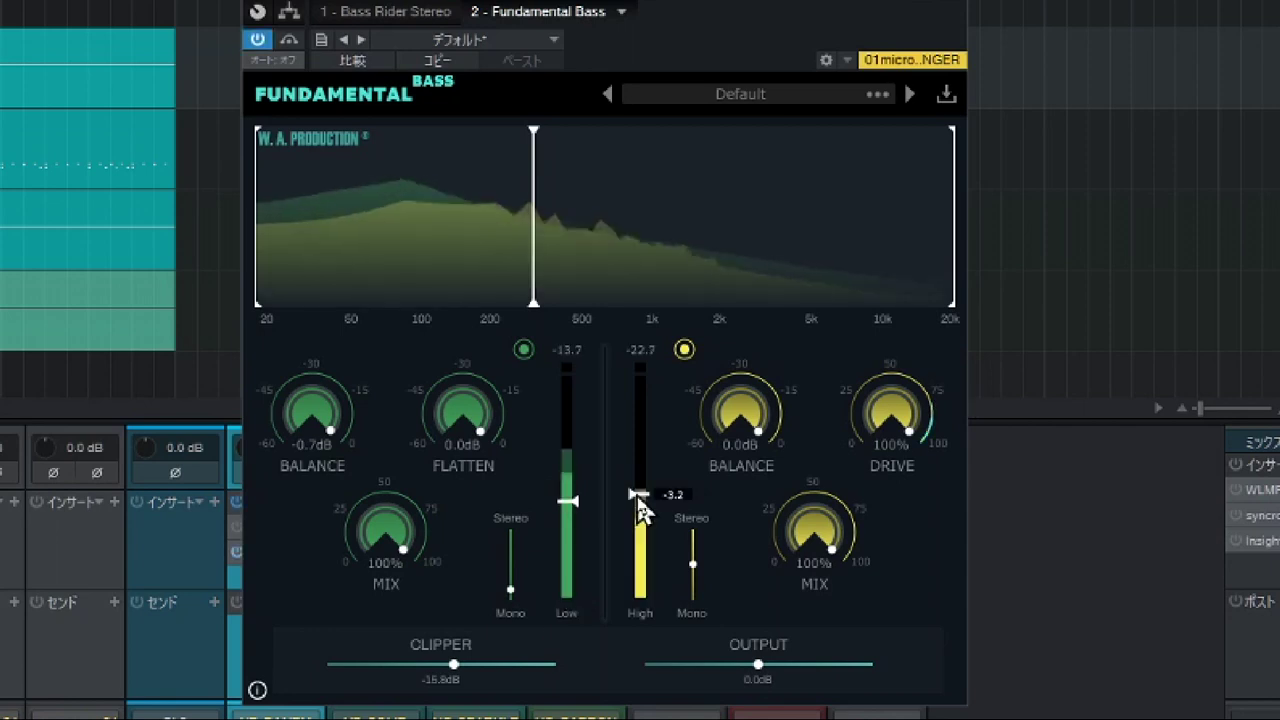
# Try different crossover points between the low and high bands, settling at about 270 Hz, and lower the High band level
pyautogui.moveTo(638, 498); pyautogui.dragTo(640, 496)
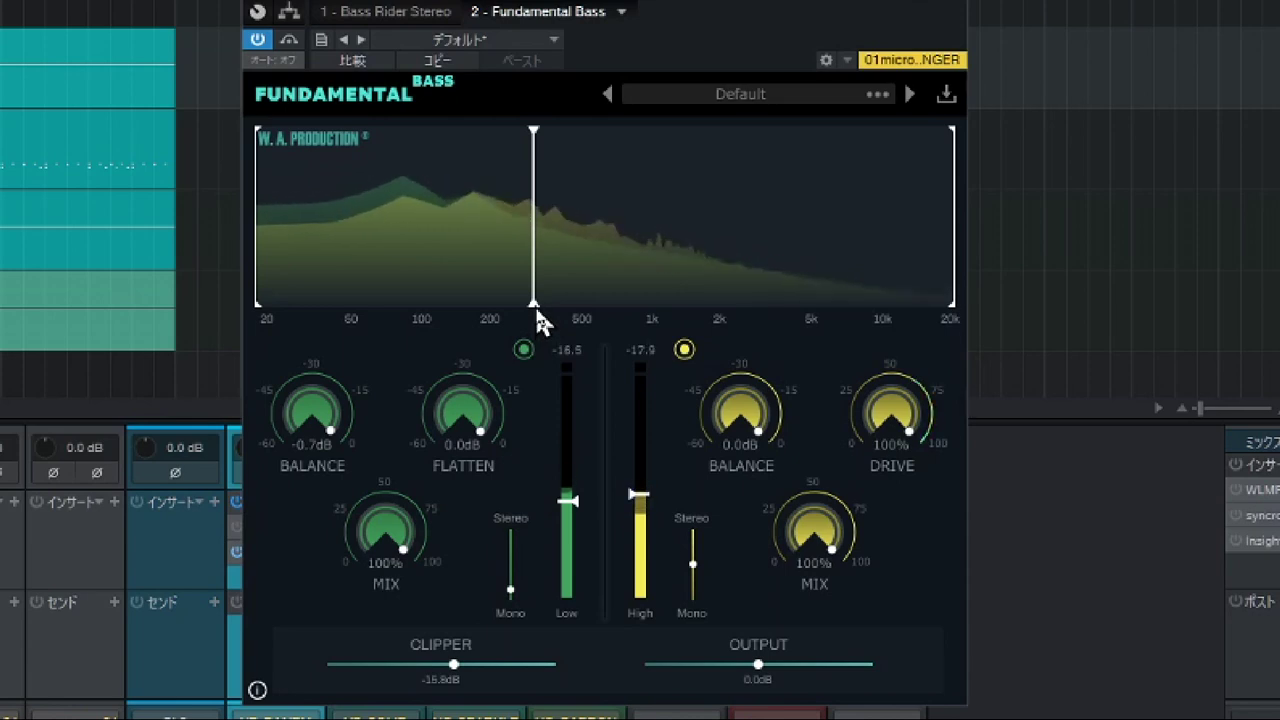
pyautogui.moveTo(535, 305); pyautogui.dragTo(551, 305)
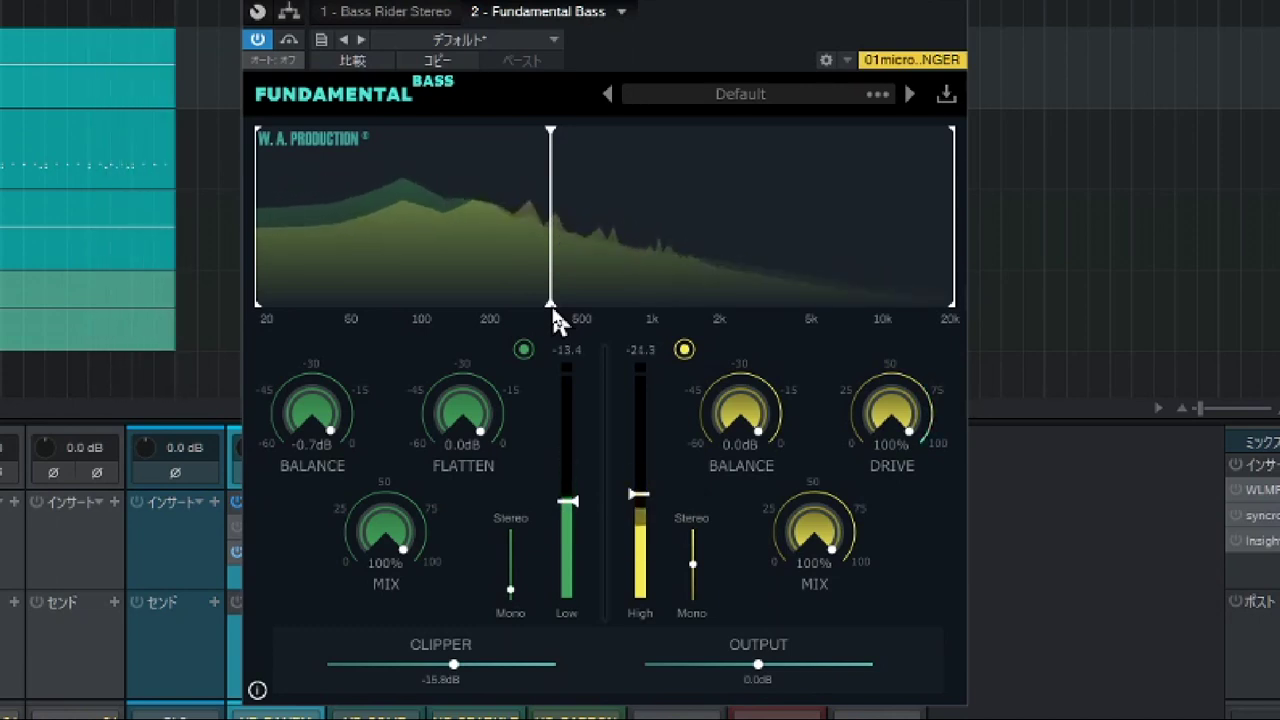
pyautogui.moveTo(553, 311); pyautogui.dragTo(481, 320)
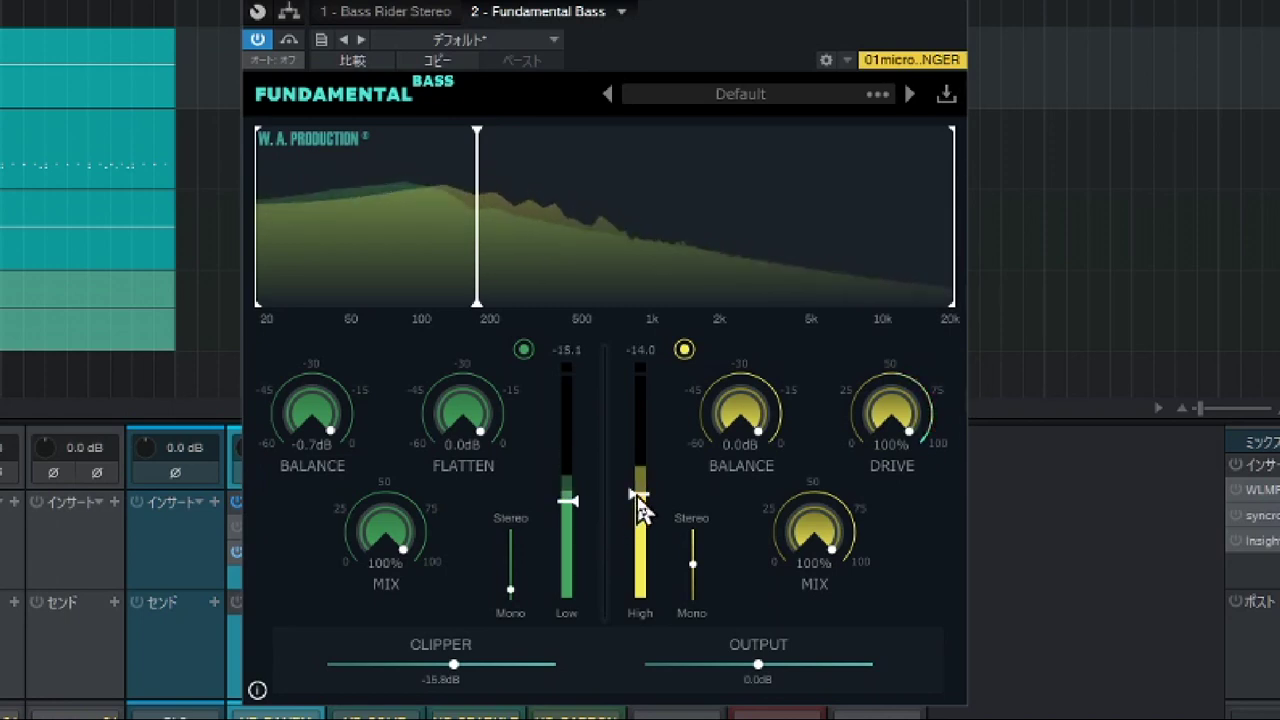
pyautogui.moveTo(640, 505)
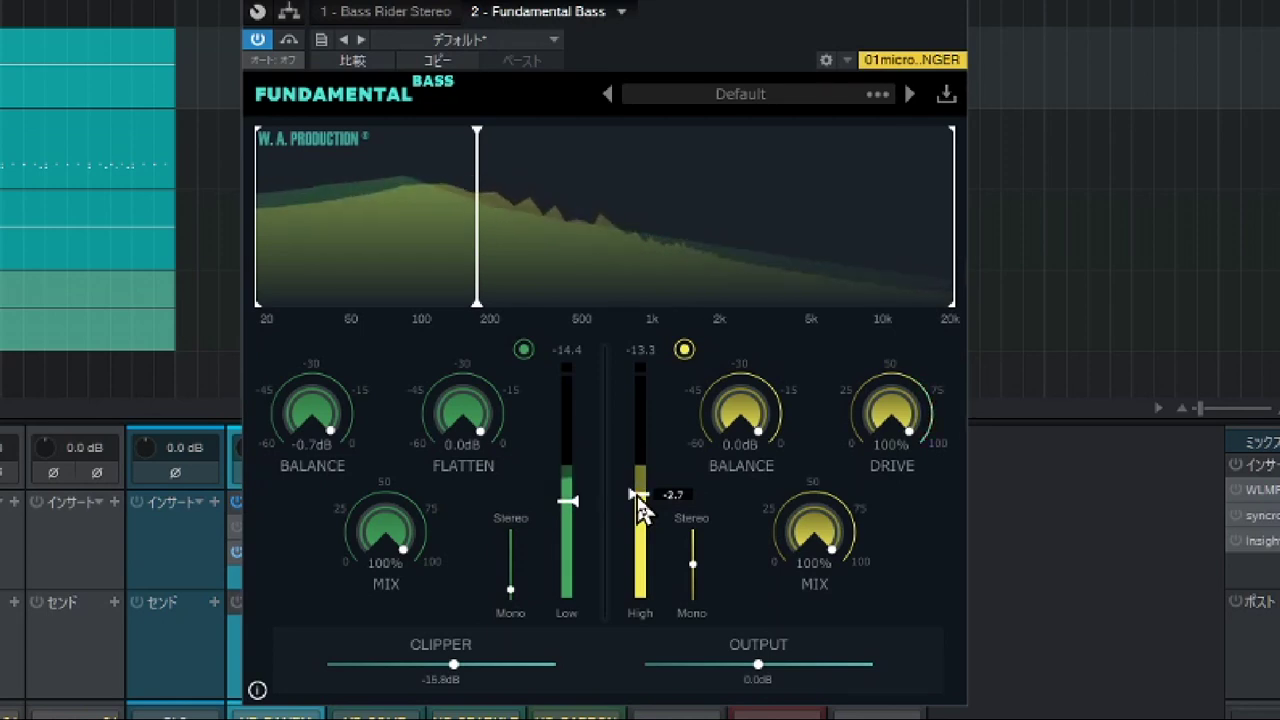
pyautogui.moveTo(640, 505); pyautogui.dragTo(641, 523)
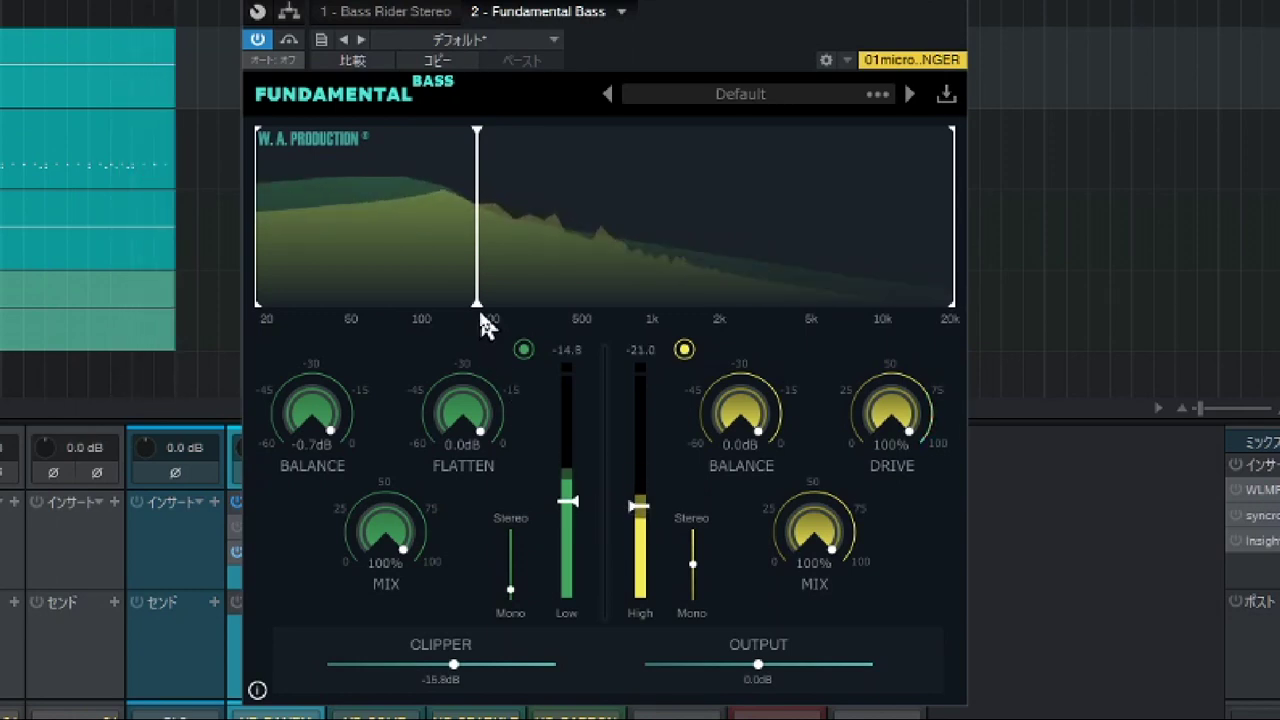
pyautogui.moveTo(478, 309); pyautogui.dragTo(520, 310)
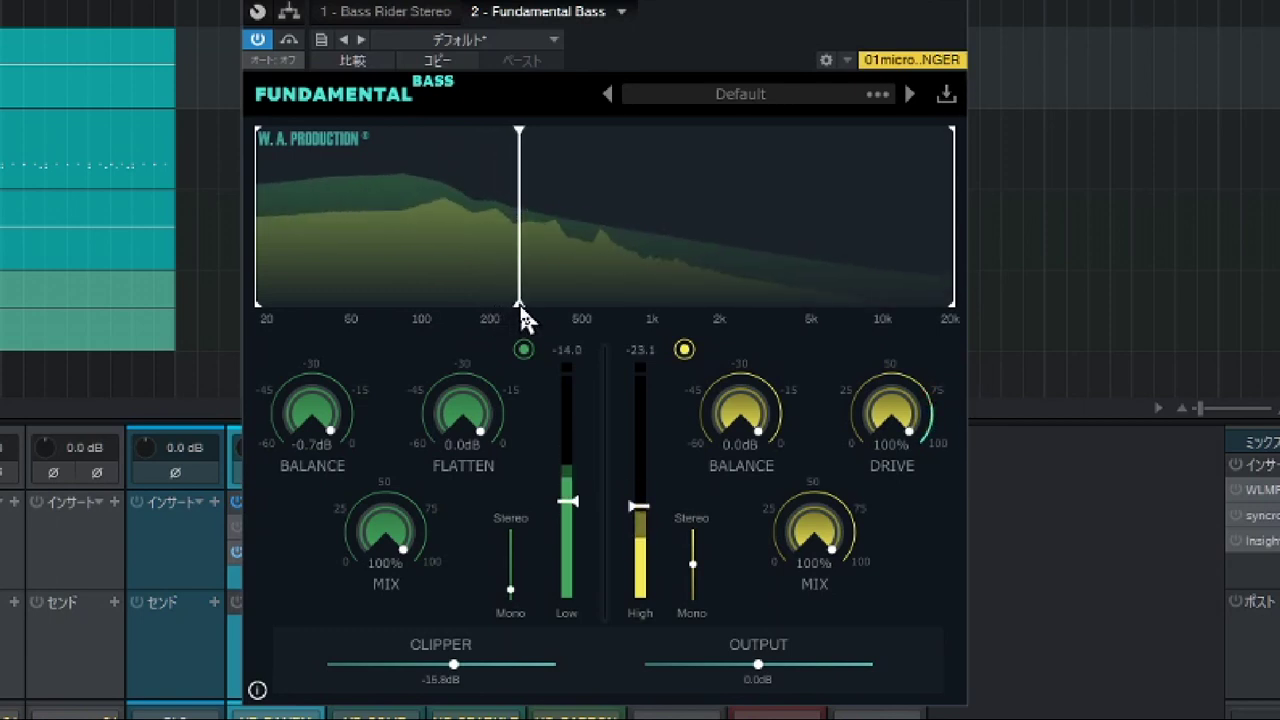
# Set the high band's Drive to 94% and its Balance to -29.1 dB
pyautogui.moveTo(897, 413)
pyautogui.mouseDown()
pyautogui.moveTo(893, 665)
pyautogui.moveTo(885, 476)
pyautogui.moveTo(903, 423)
pyautogui.mouseUp()
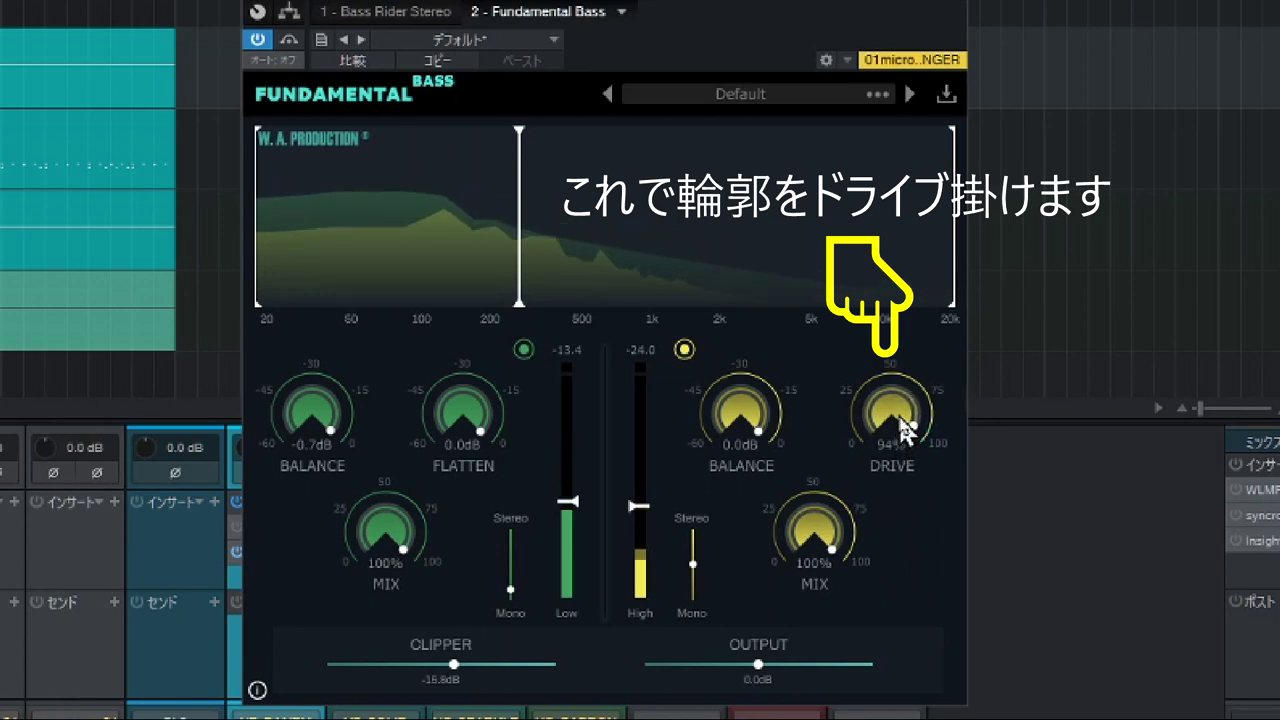
pyautogui.moveTo(737, 423); pyautogui.dragTo(740, 660)
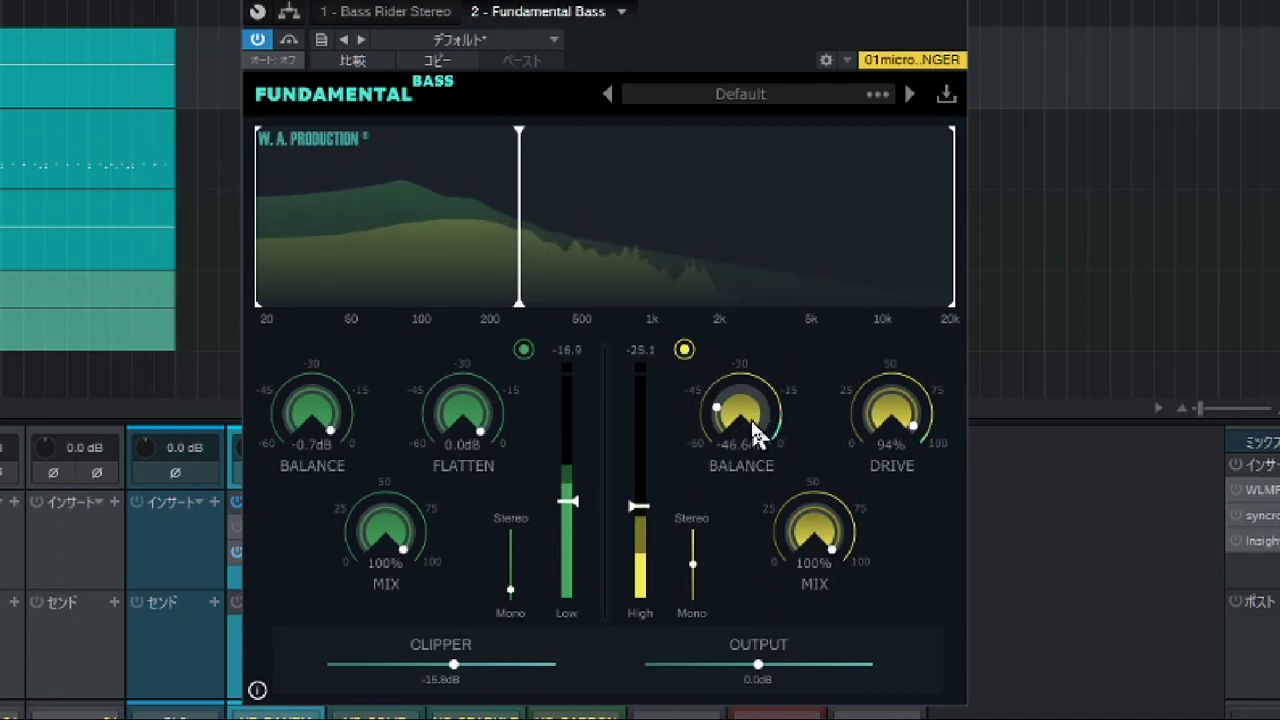
pyautogui.moveTo(741, 423); pyautogui.dragTo(766, 370)
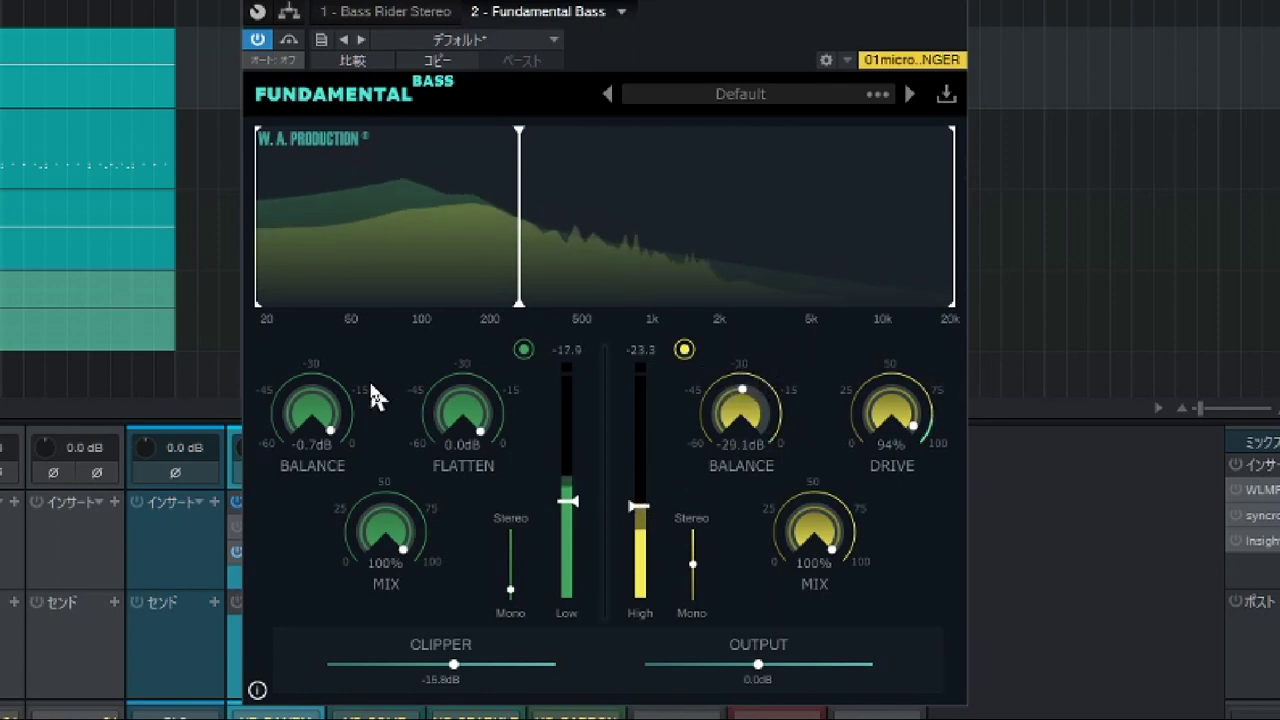
# Set the low band's Balance to -10.1 dB and the high band's Mix to 72%
pyautogui.moveTo(312, 406); pyautogui.dragTo(286, 624)
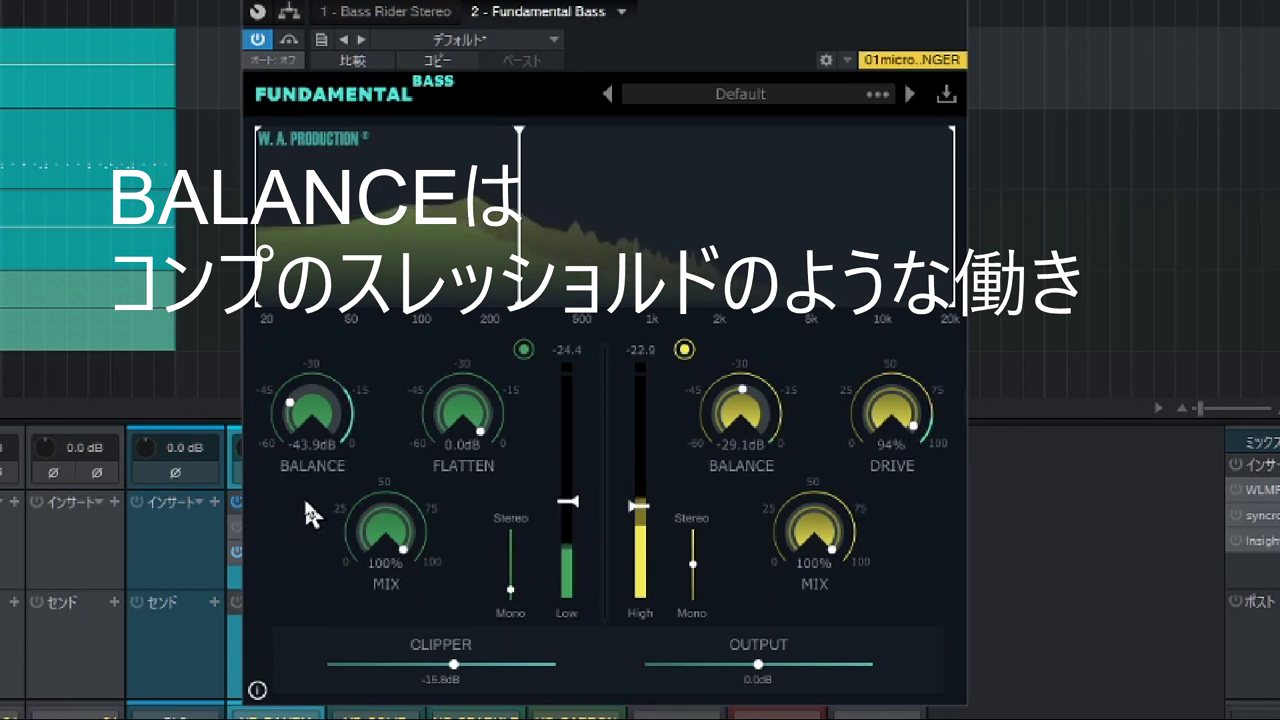
pyautogui.moveTo(303, 416); pyautogui.dragTo(466, 248)
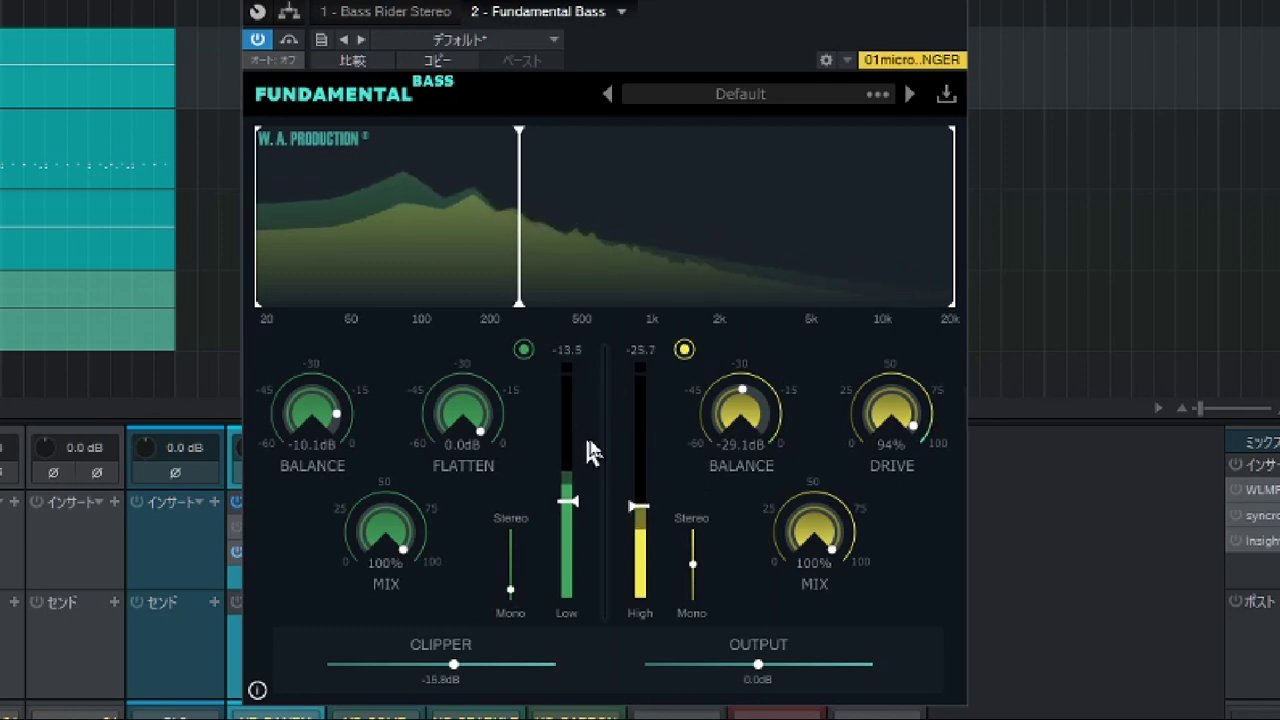
pyautogui.moveTo(820, 534); pyautogui.dragTo(817, 602)
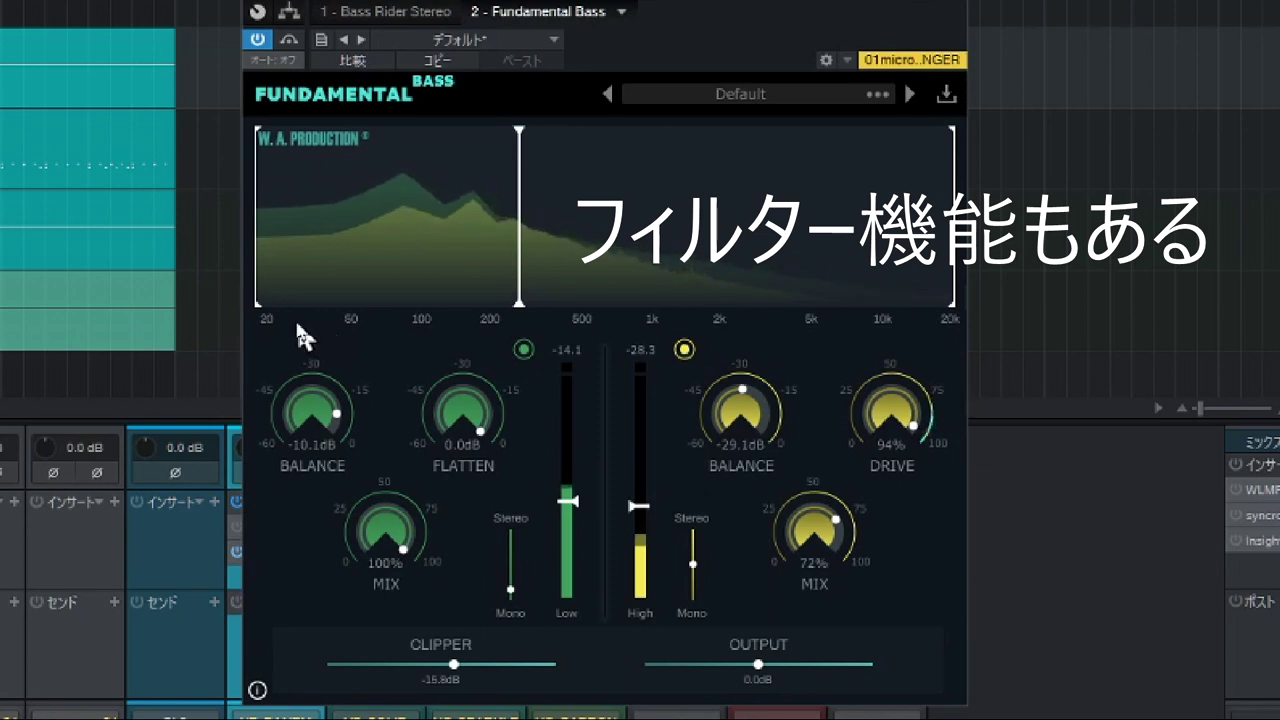
# Filter the bass range with a low cut at about 28 Hz and a high cut at about 4.3 kHz
pyautogui.moveTo(257, 296); pyautogui.dragTo(433, 302)
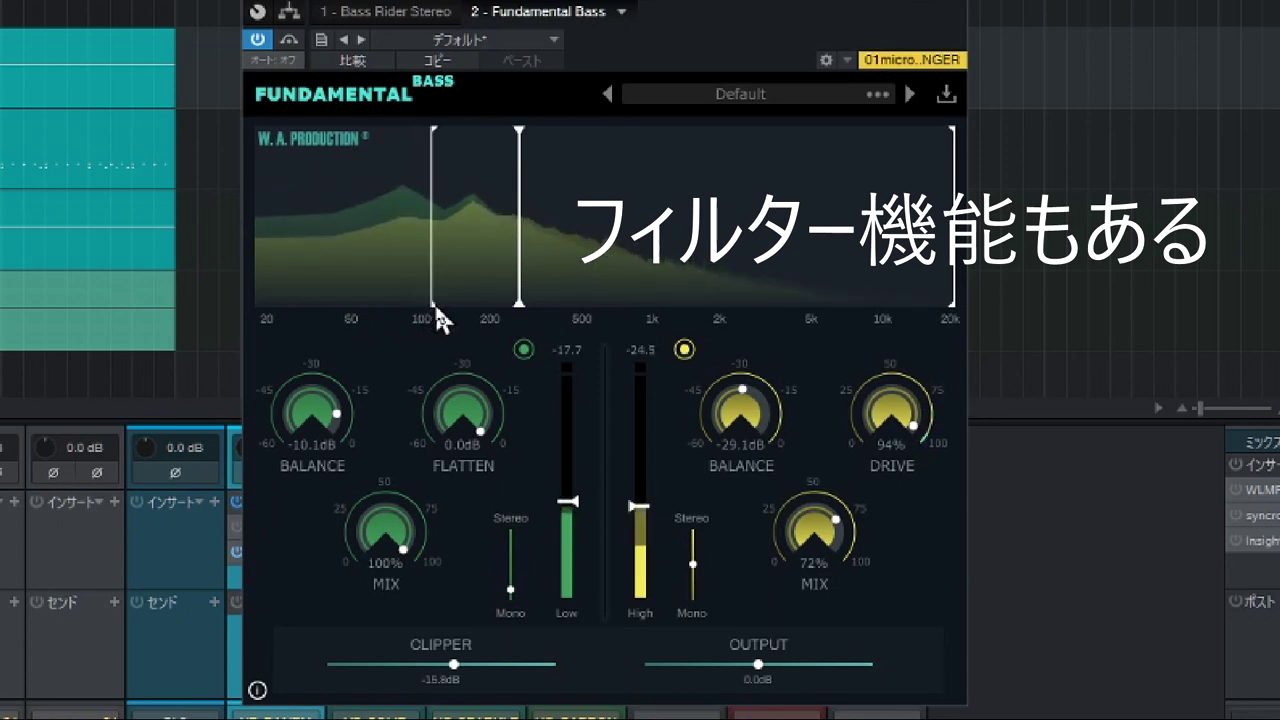
pyautogui.moveTo(955, 304); pyautogui.dragTo(703, 305)
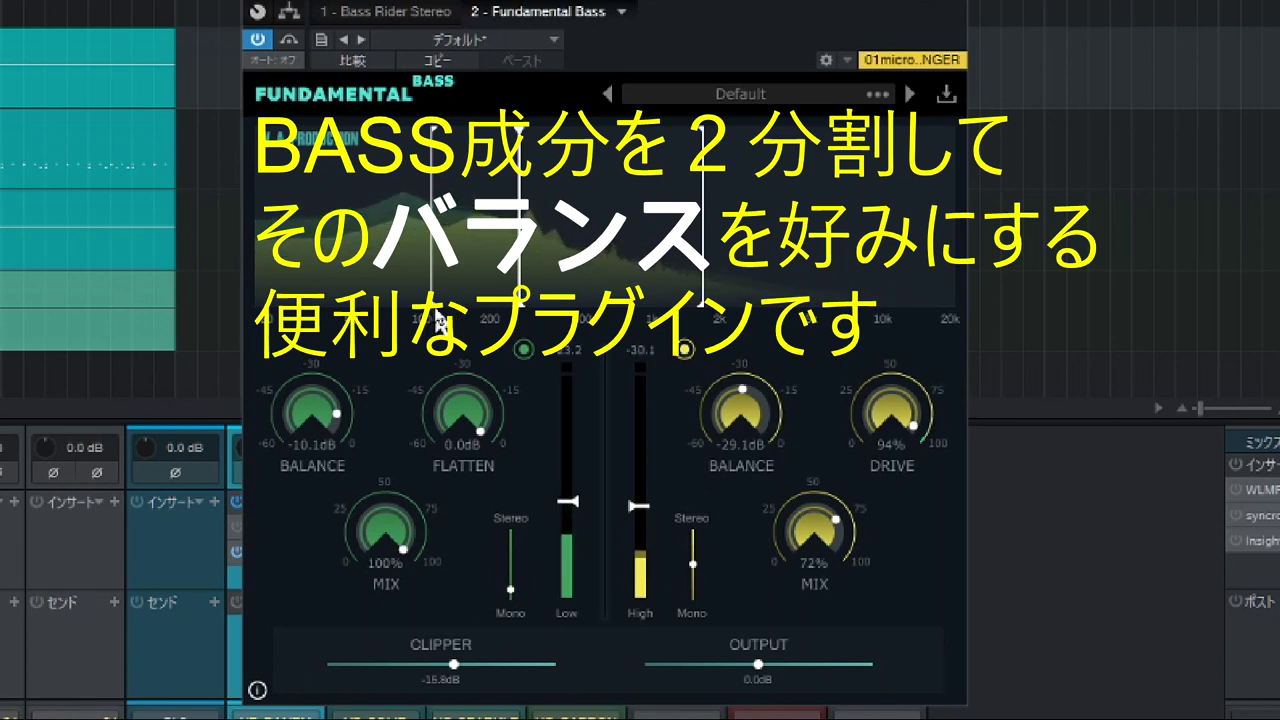
pyautogui.moveTo(440, 322); pyautogui.dragTo(308, 316)
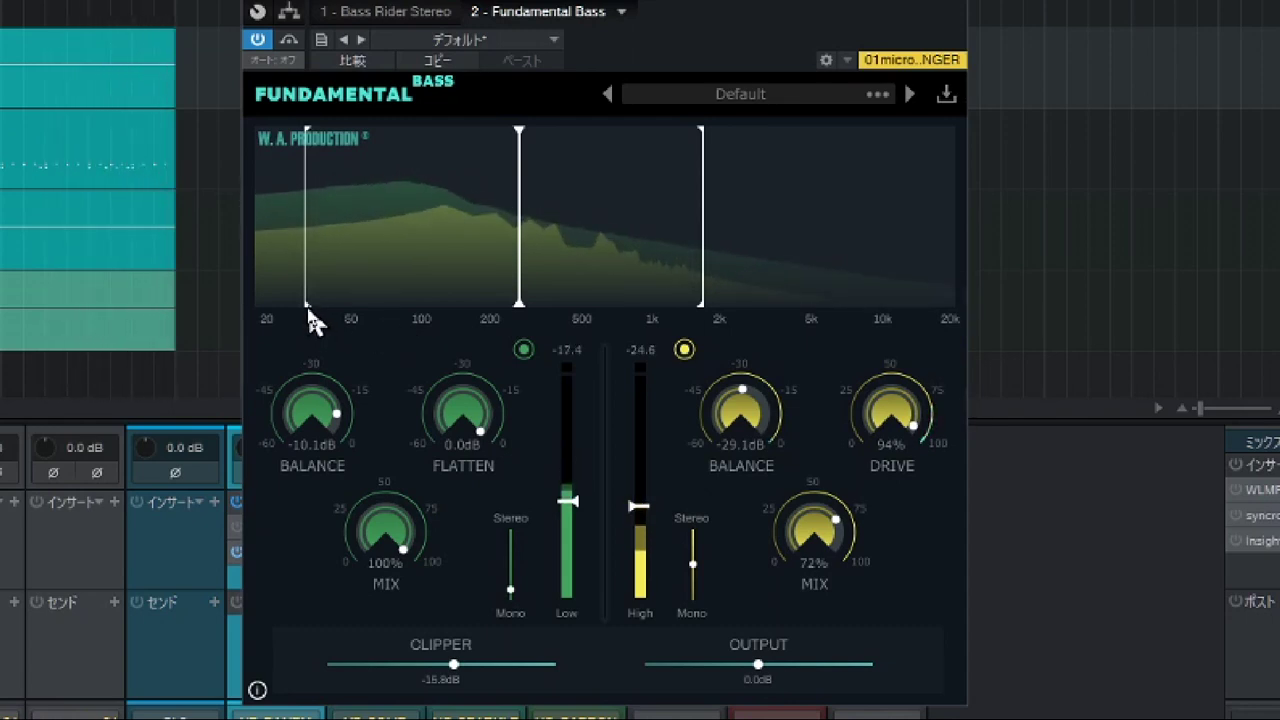
pyautogui.moveTo(309, 305); pyautogui.dragTo(291, 305)
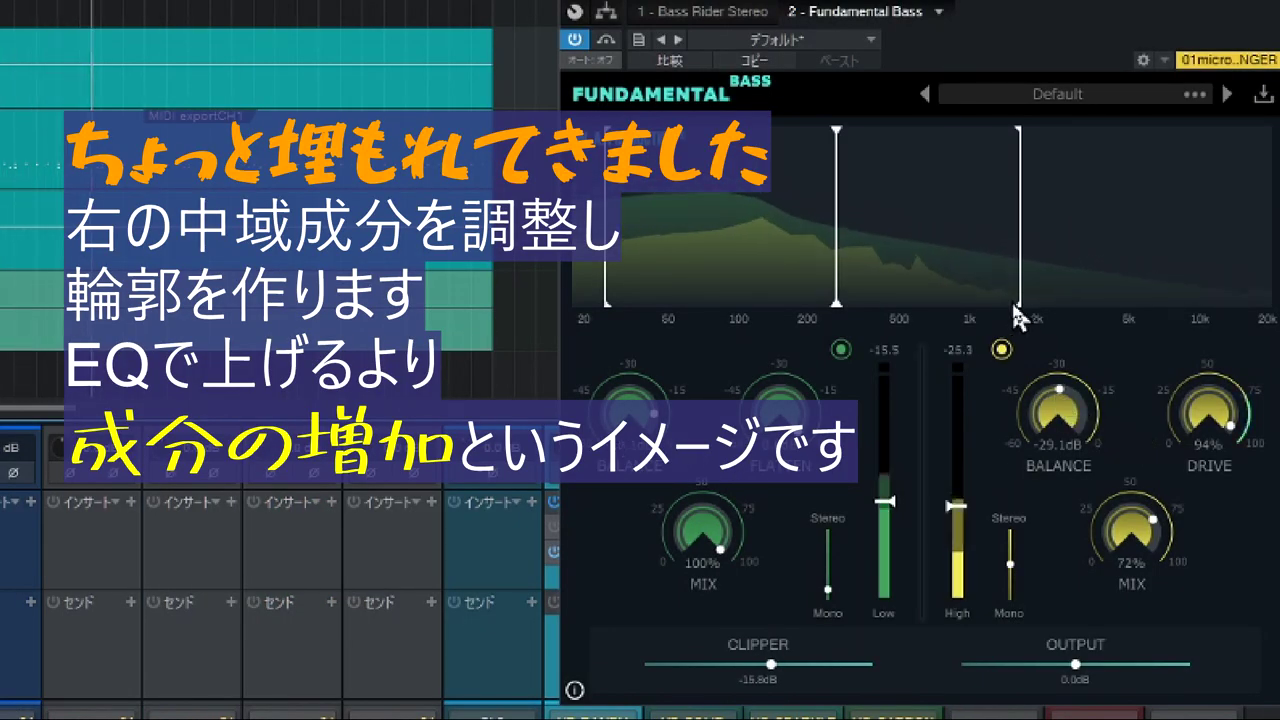
pyautogui.moveTo(1018, 305); pyautogui.dragTo(1116, 315)
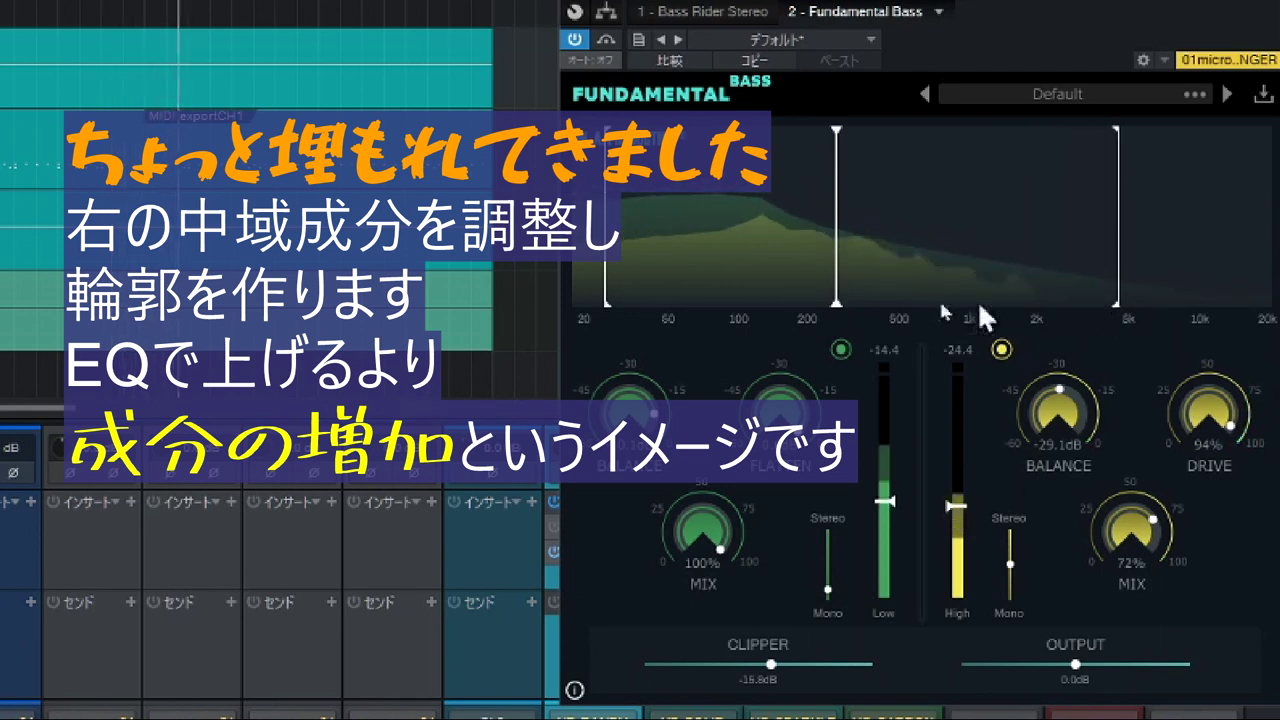
# Bring out the high band by lowering the crossover to about 220 Hz, raising the High level and setting Drive to 98%
pyautogui.moveTo(840, 312); pyautogui.dragTo(817, 314)
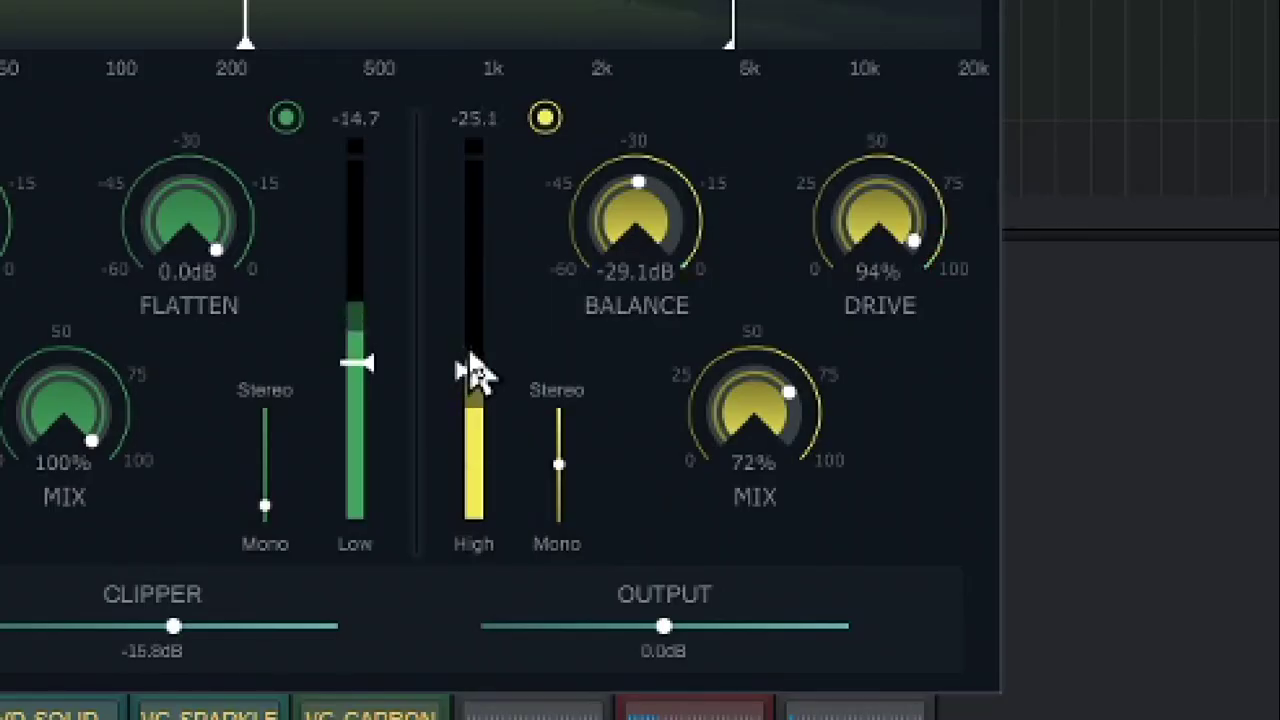
pyautogui.moveTo(478, 367)
pyautogui.moveTo(476, 370); pyautogui.dragTo(476, 358)
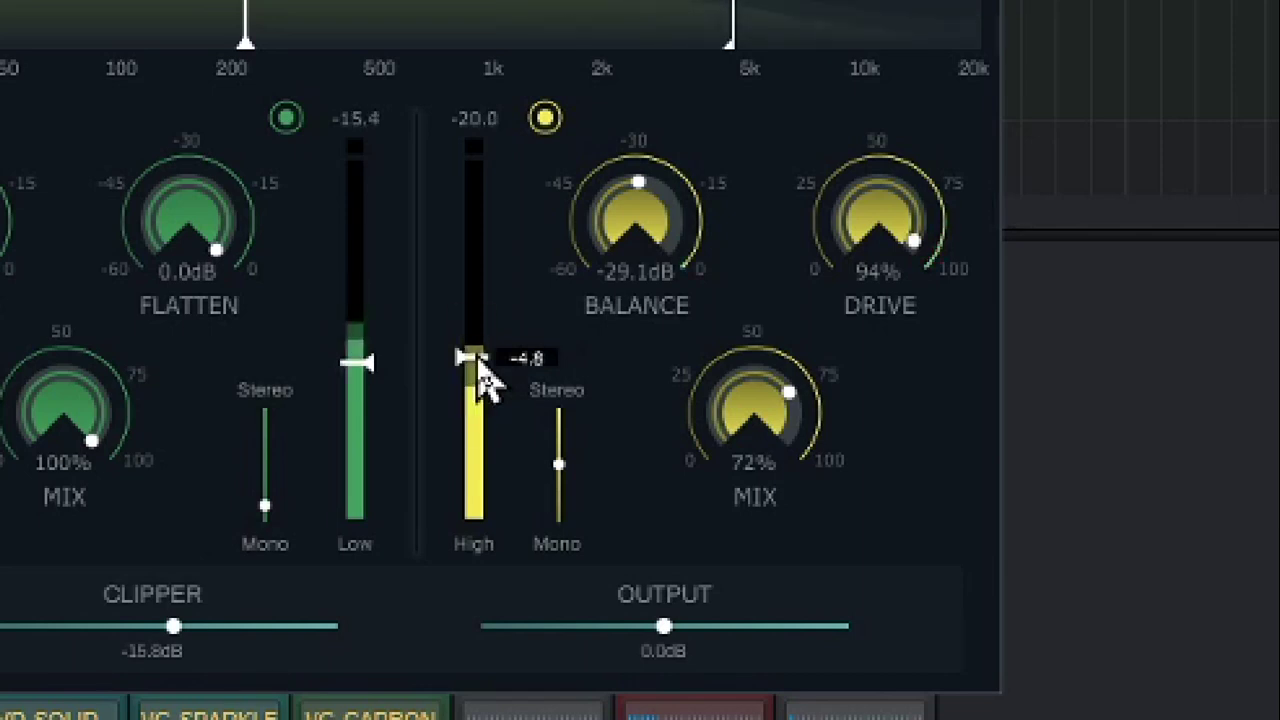
pyautogui.moveTo(479, 366); pyautogui.dragTo(479, 356)
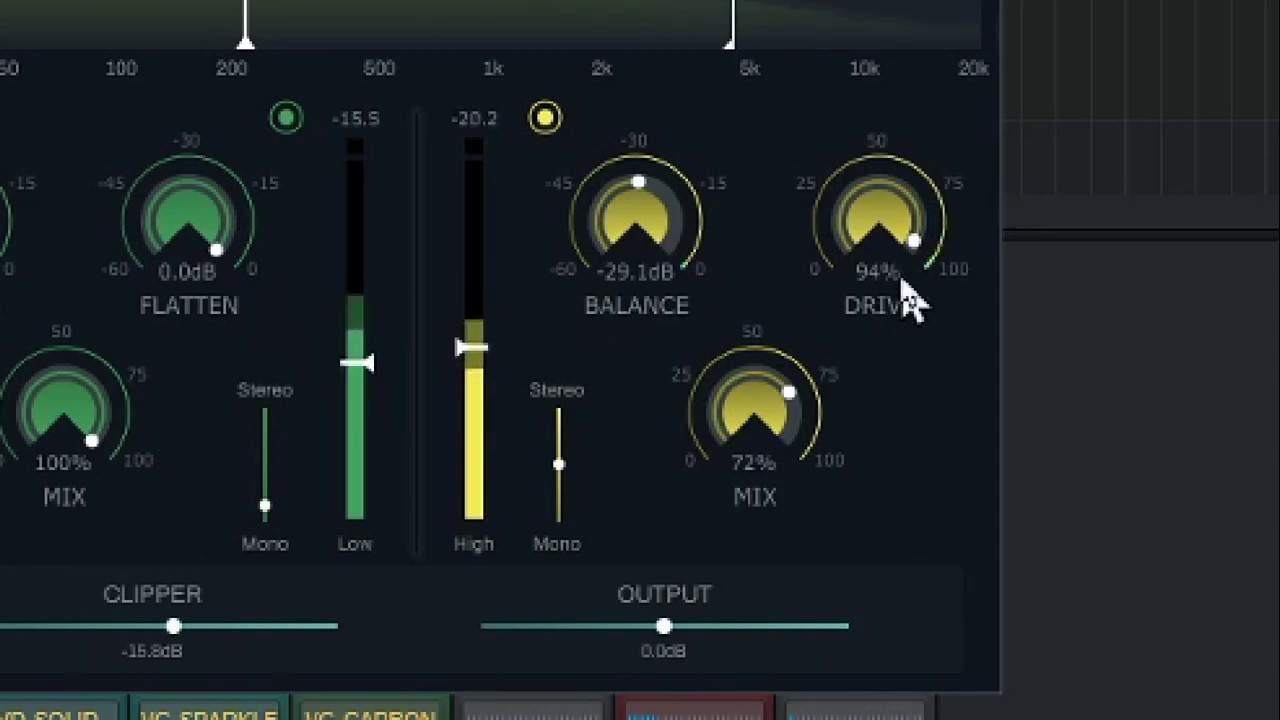
pyautogui.moveTo(880, 243); pyautogui.dragTo(890, 220)
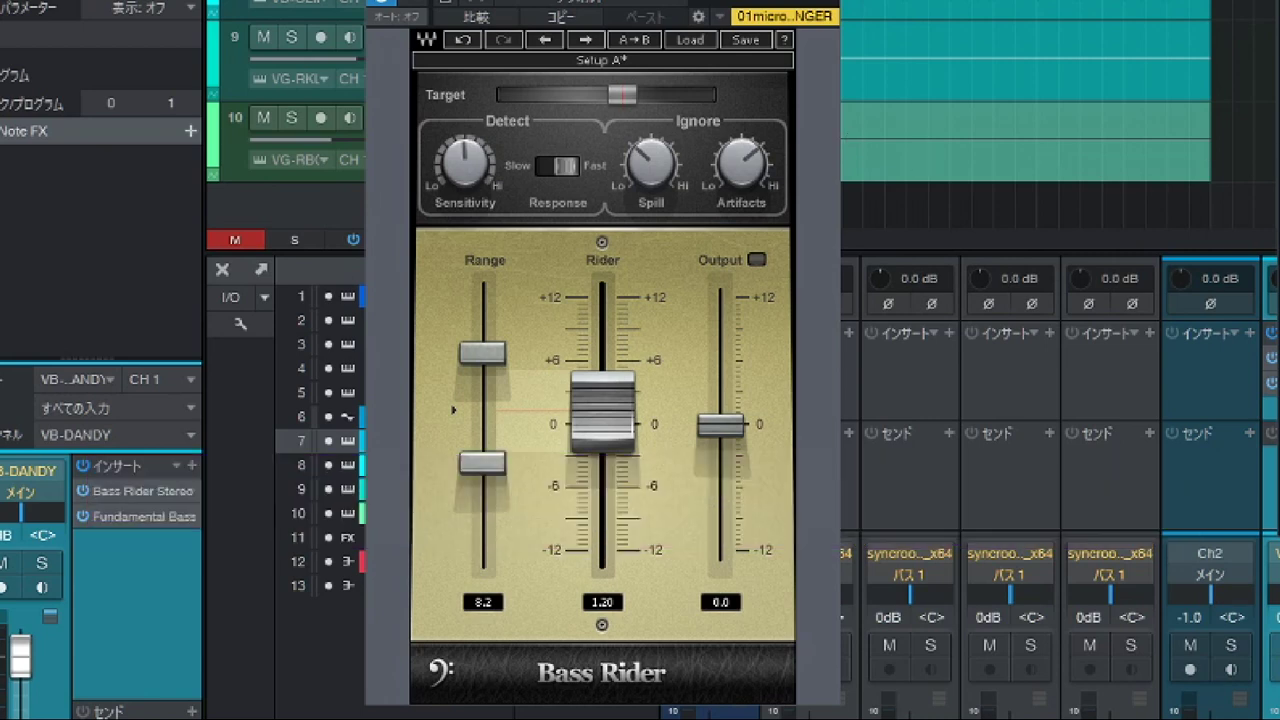
# Solo the VB-DANDY track and set Bass Rider's Range to 8.8 with its upper limit at 6.3
pyautogui.press('s')
pyautogui.press('s')
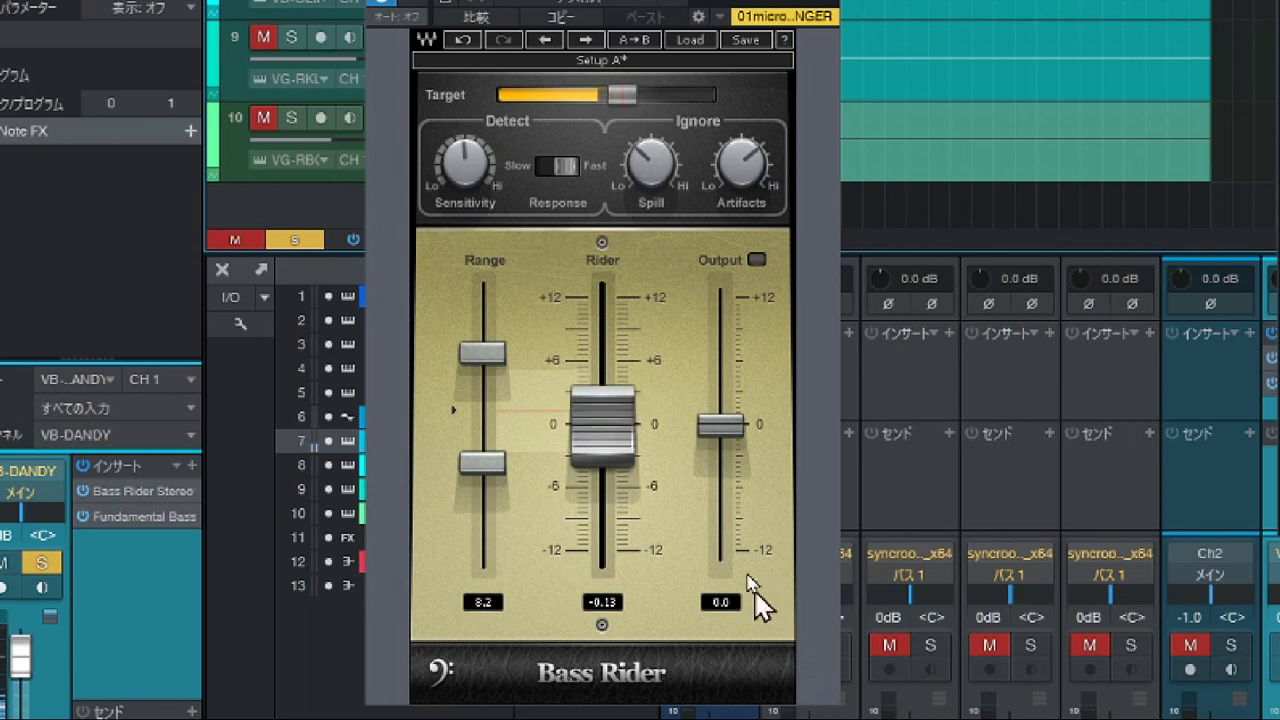
pyautogui.moveTo(483, 352)
pyautogui.moveTo(483, 352); pyautogui.dragTo(483, 344)
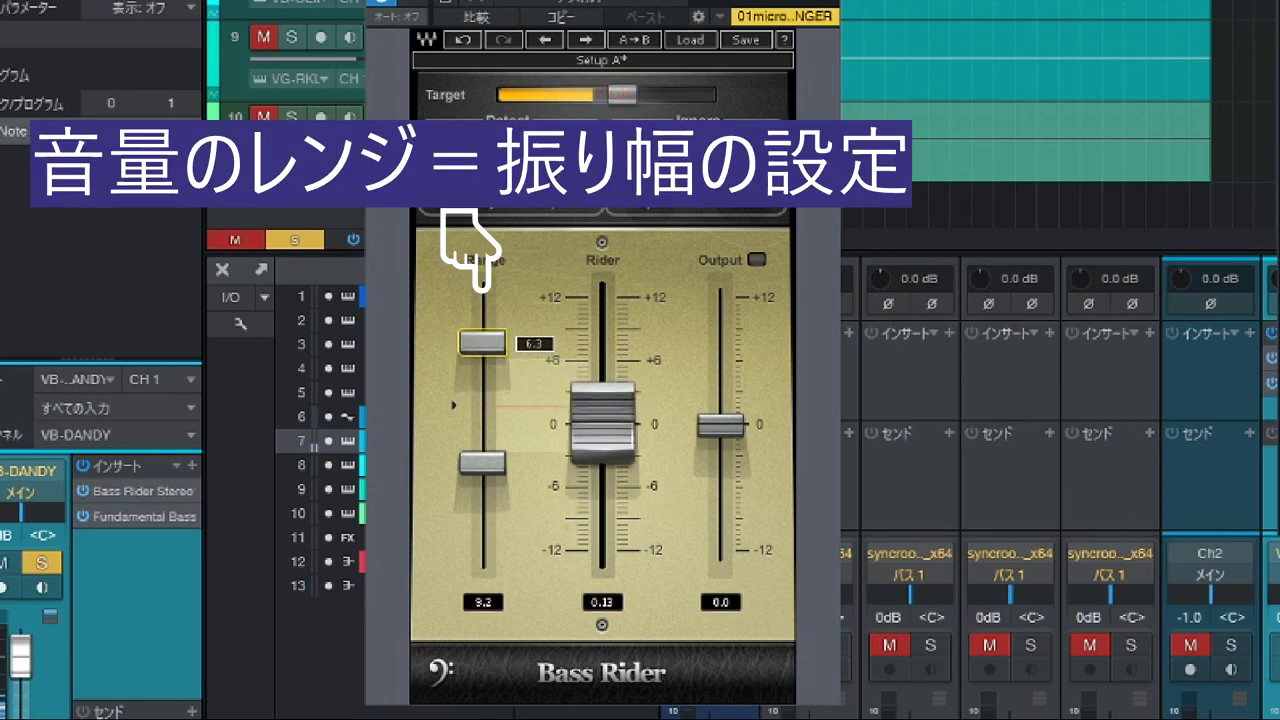
pyautogui.moveTo(483, 461)
pyautogui.moveTo(483, 461); pyautogui.dragTo(483, 458)
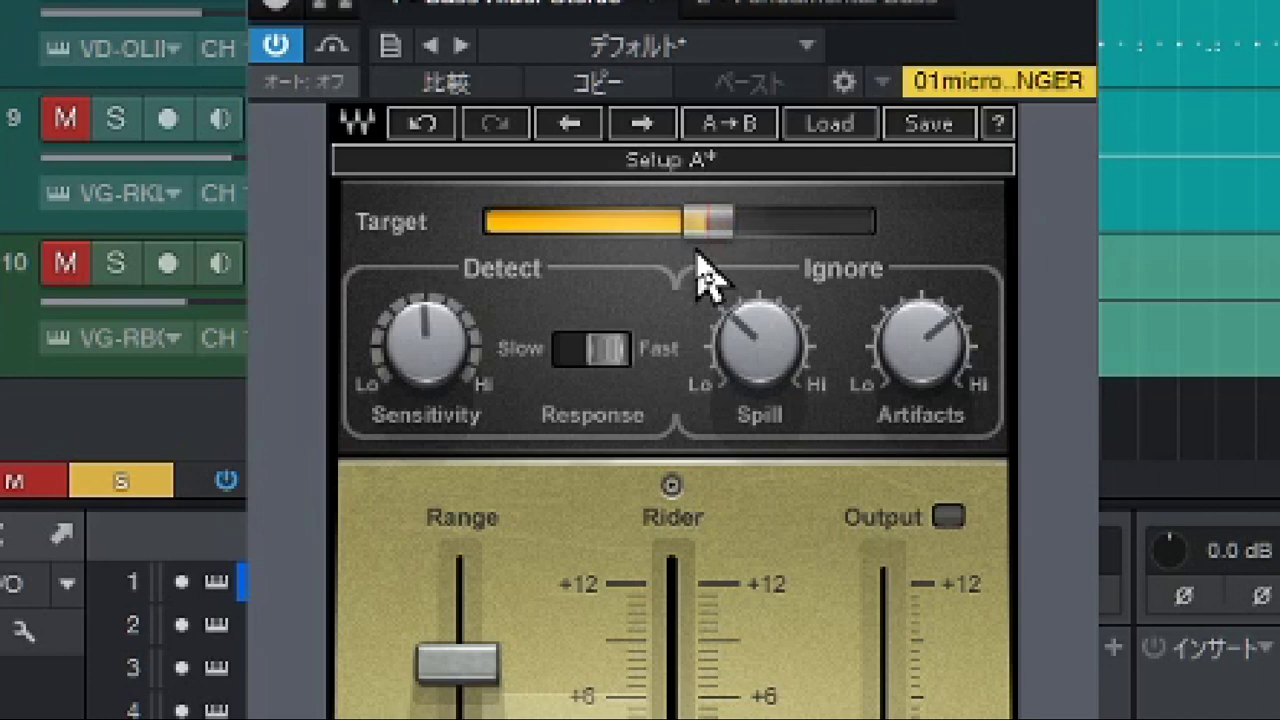
# Raise Bass Rider's Target slightly and increase the Detect Sensitivity above its middle setting
pyautogui.moveTo(706, 240)
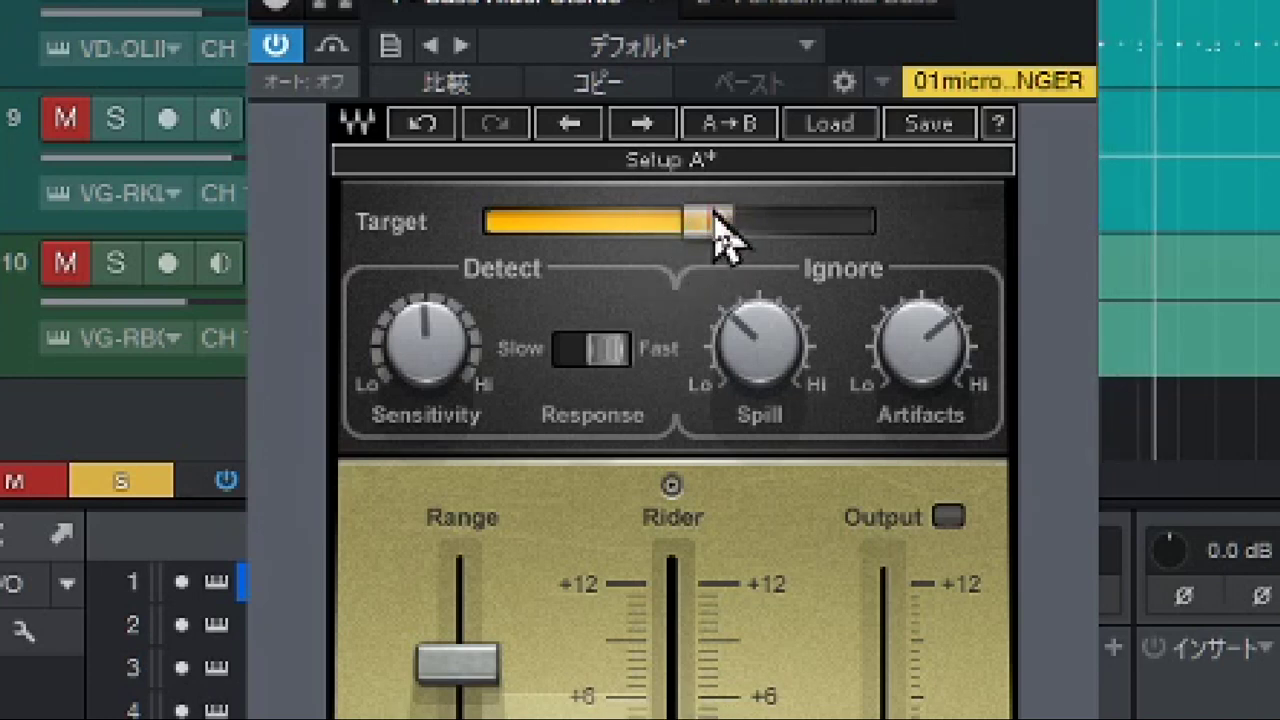
pyautogui.moveTo(706, 243)
pyautogui.mouseDown()
pyautogui.moveTo(719, 222)
pyautogui.moveTo(729, 252)
pyautogui.mouseUp()
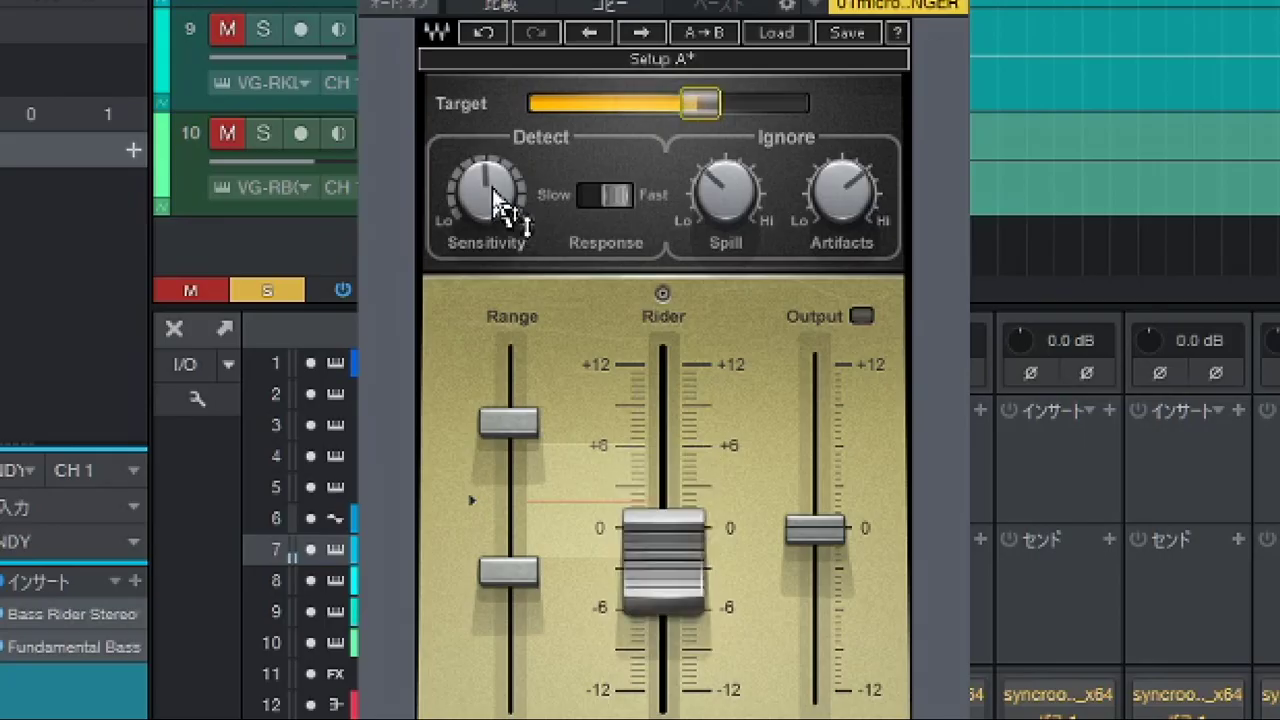
pyautogui.moveTo(497, 203); pyautogui.dragTo(497, 242)
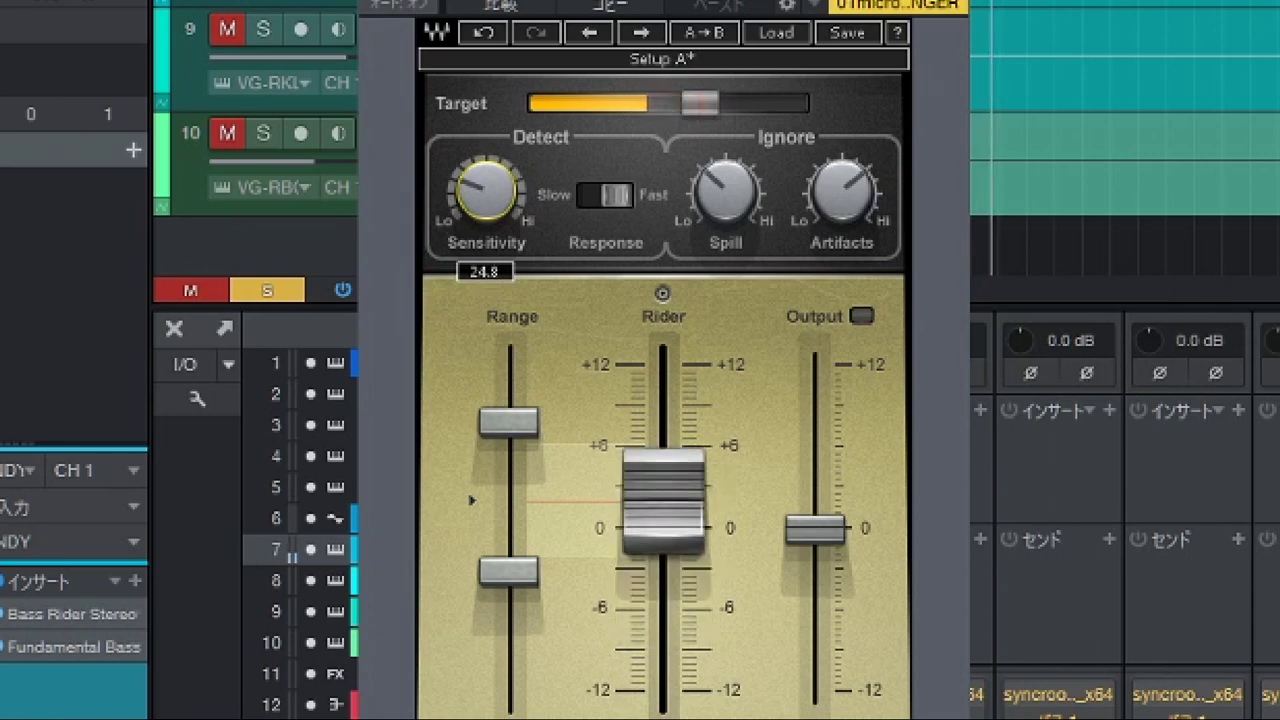
pyautogui.moveTo(497, 242); pyautogui.dragTo(497, 180)
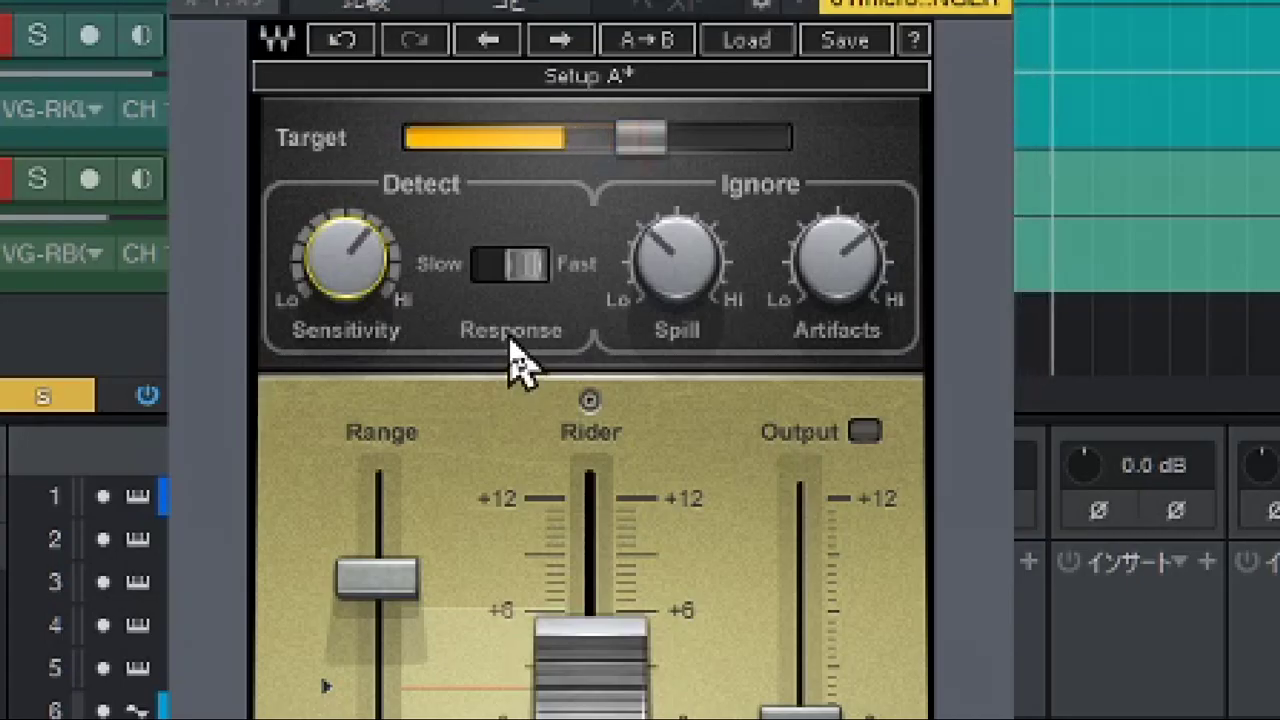
# Try the Slow Response setting in Bass Rider and return it to Fast
pyautogui.click(513, 280)
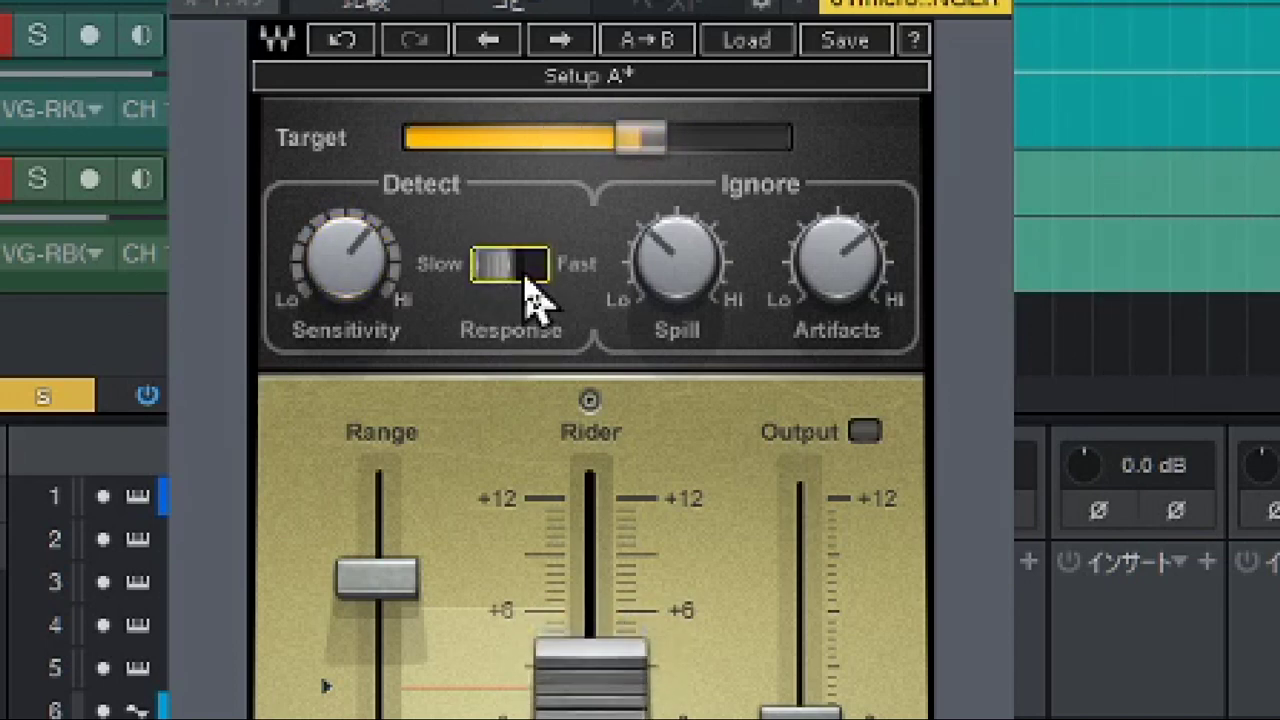
pyautogui.click(527, 283)
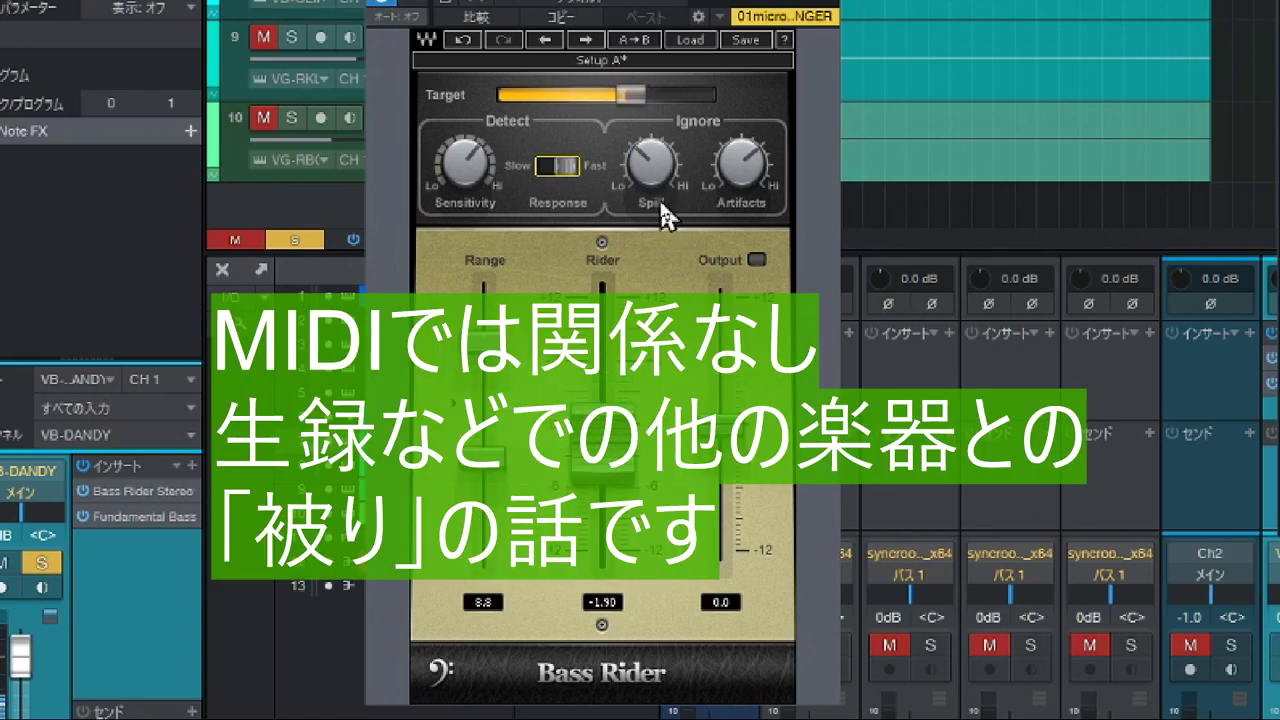
# Raise the Spill in the Ignore section to about its middle setting and fine-tune Artifacts and Target
pyautogui.click(654, 190)
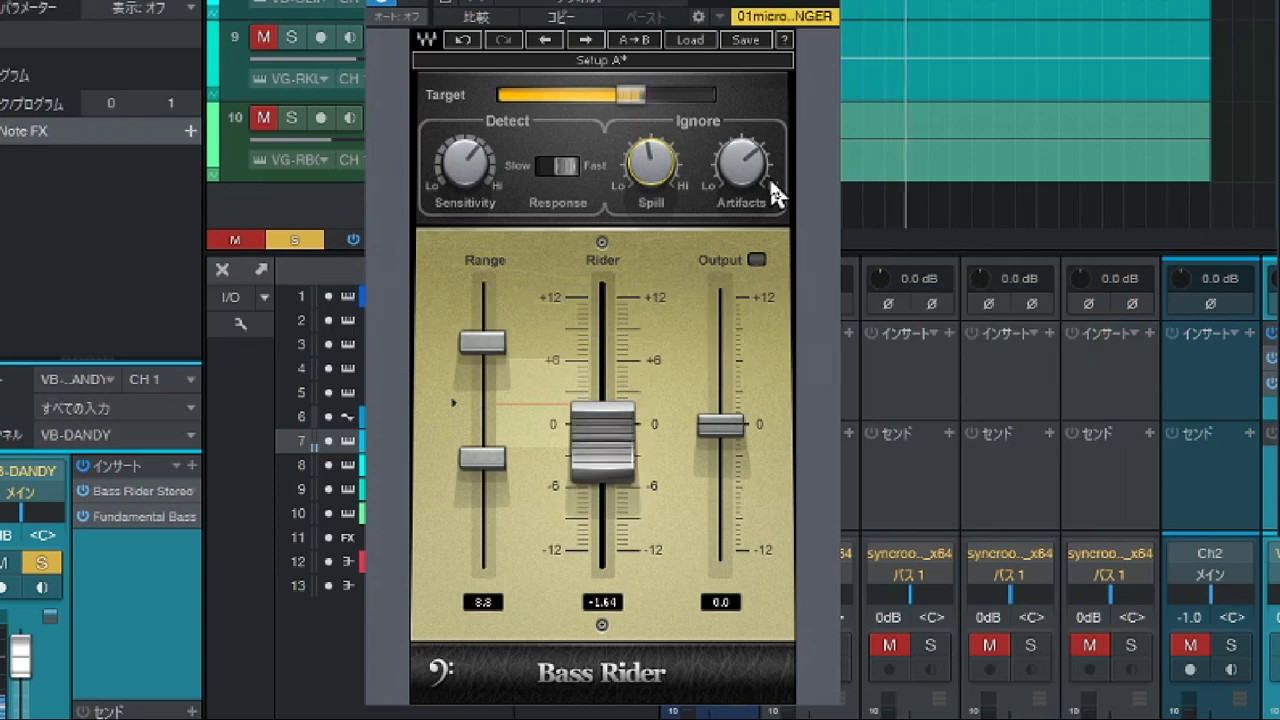
pyautogui.moveTo(753, 168)
pyautogui.mouseDown()
pyautogui.moveTo(753, 234)
pyautogui.moveTo(753, 139)
pyautogui.moveTo(753, 157)
pyautogui.mouseUp()
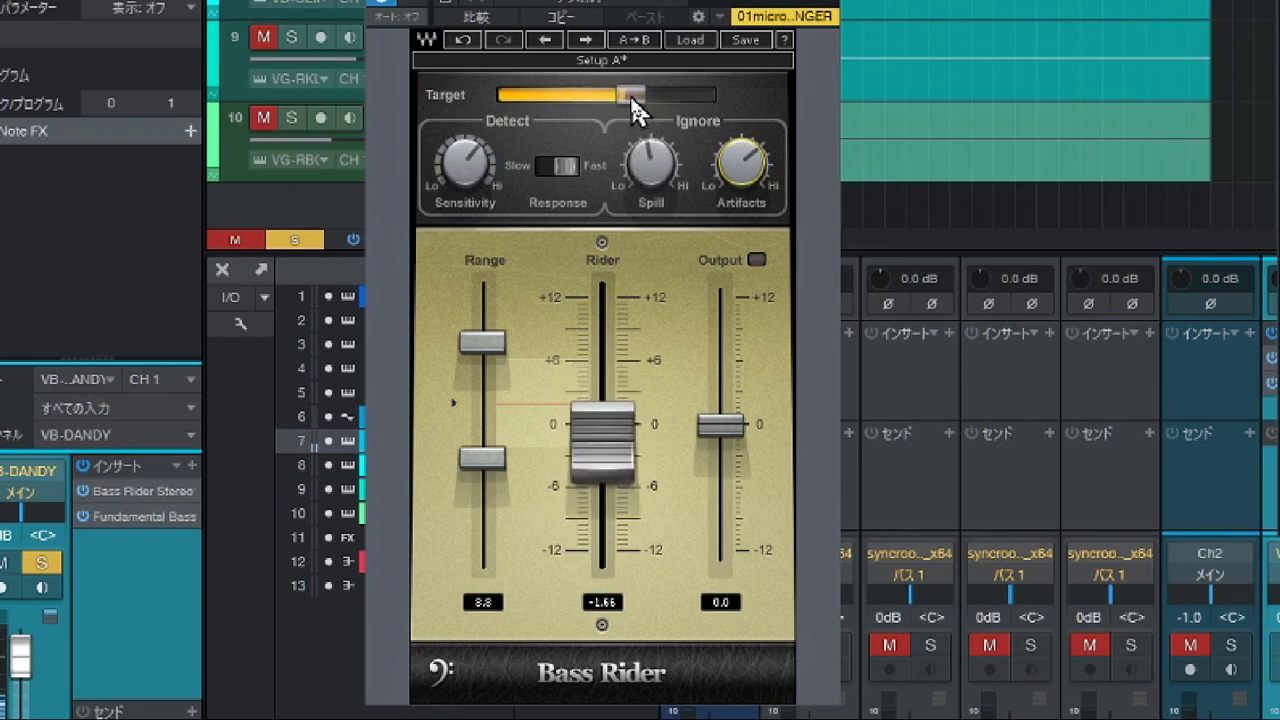
pyautogui.moveTo(628, 93)
pyautogui.mouseDown()
pyautogui.moveTo(608, 93)
pyautogui.moveTo(634, 93)
pyautogui.mouseUp()
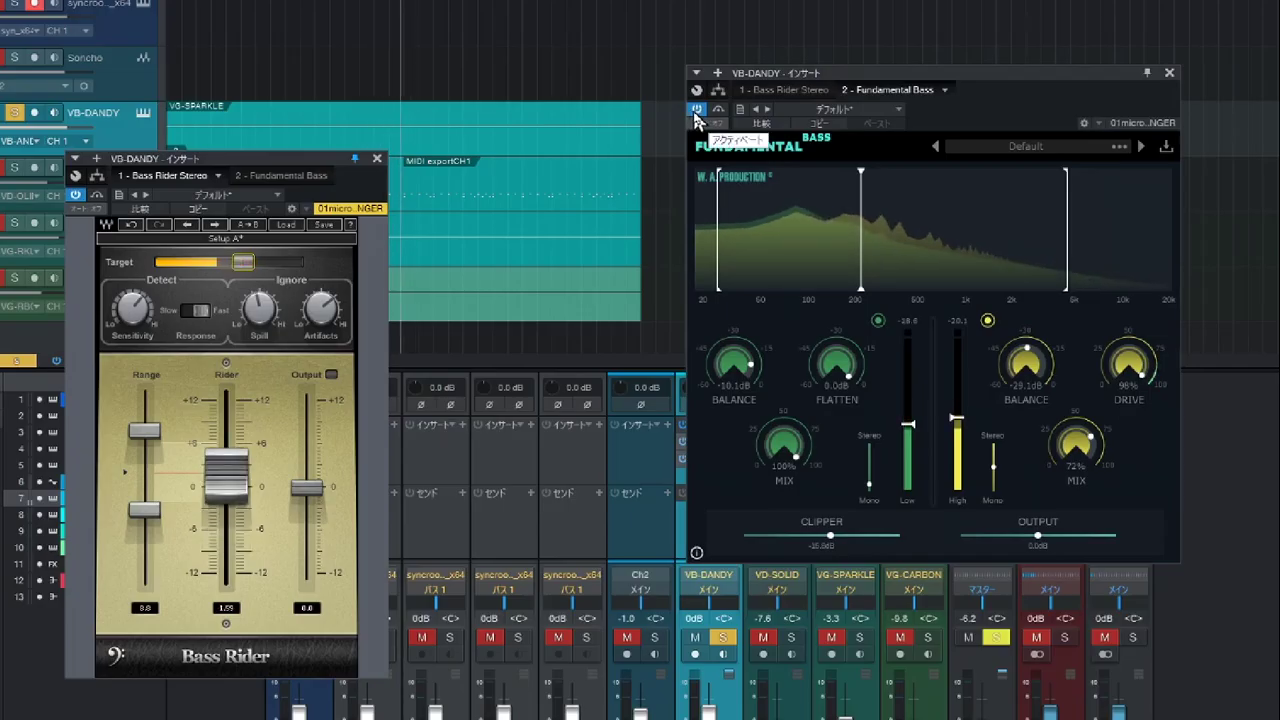
# Compare the bass with Fundamental Bass bypassed and re-enabled, and turn off the solo on the VB-DANDY track
pyautogui.click(697, 112)
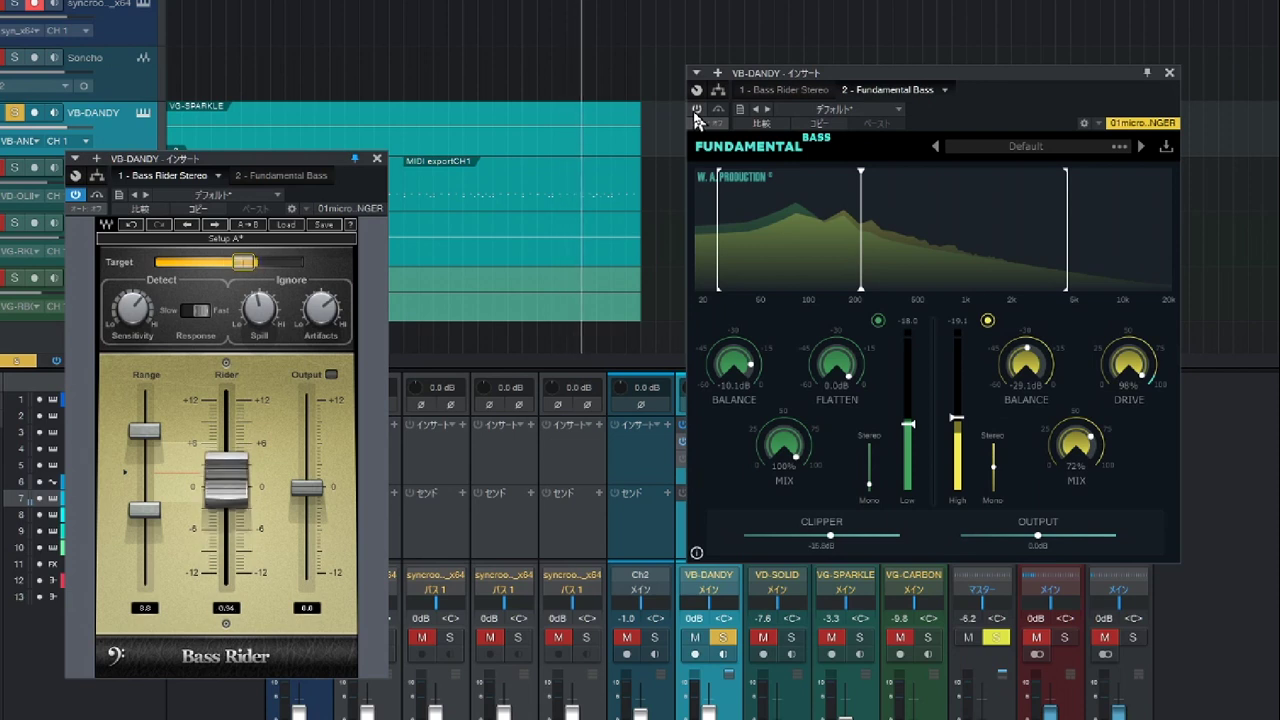
pyautogui.click(697, 109)
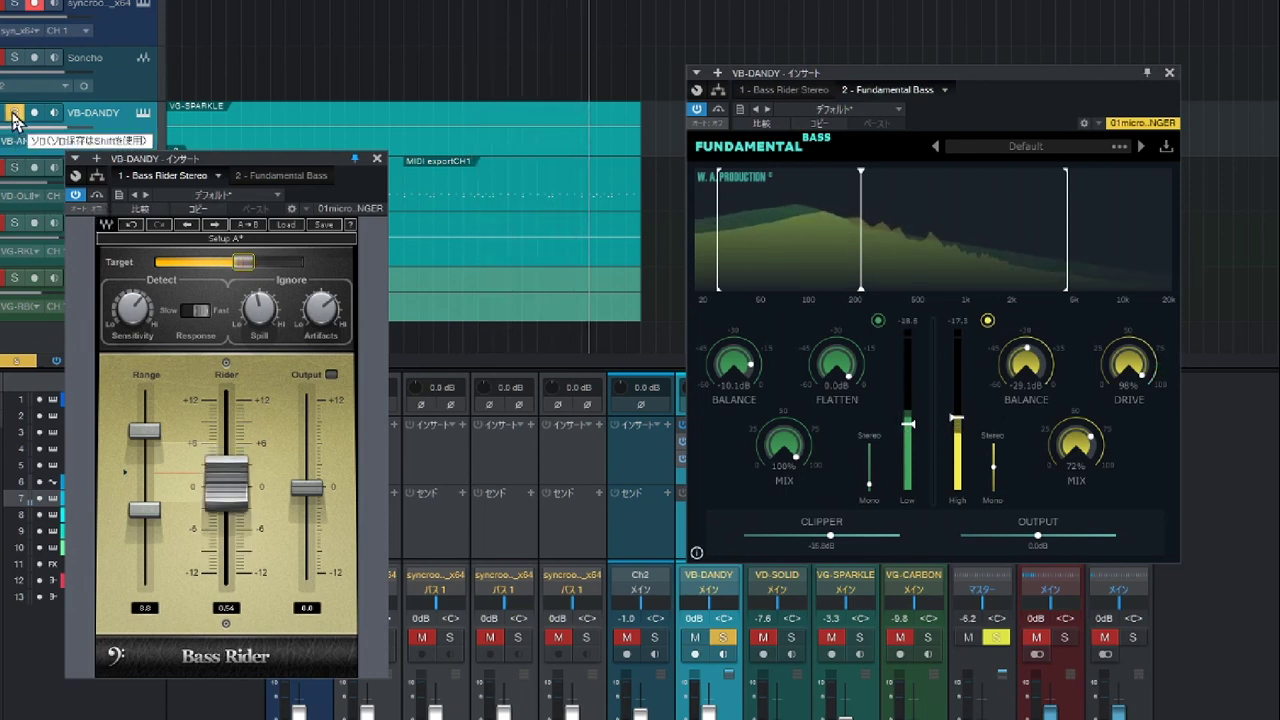
pyautogui.click(14, 114)
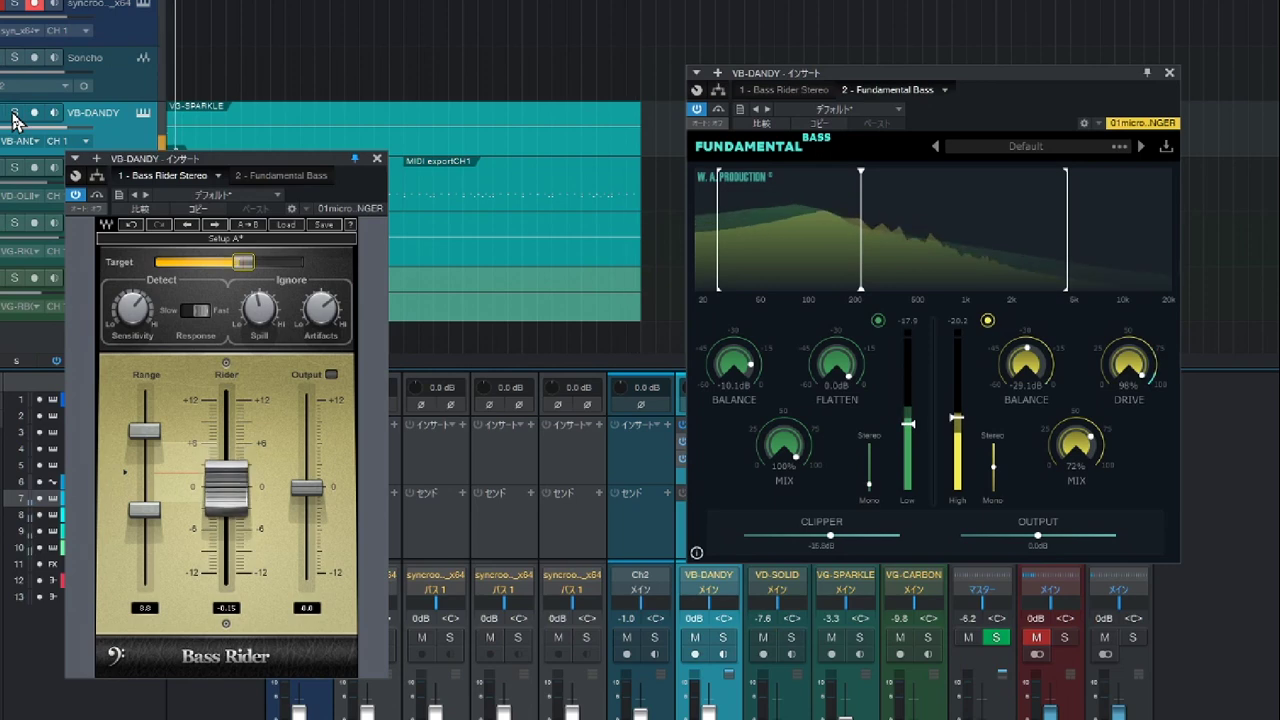